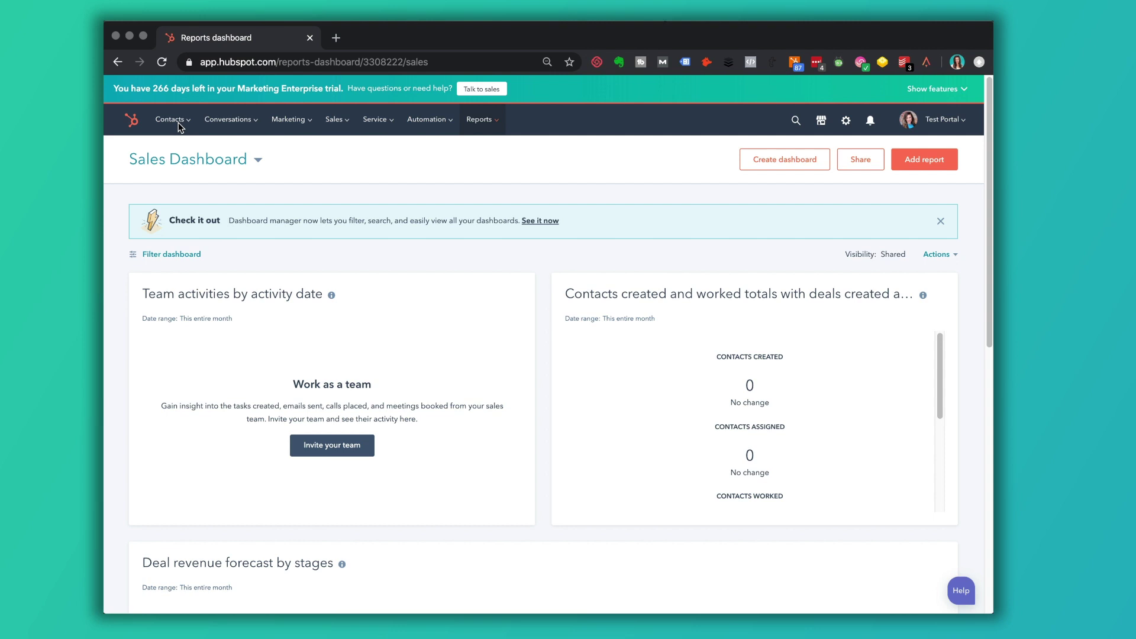
Step: Open the Contacts list and start adding a filter to it
{"action": "left_click", "coordinate": [178, 121]}
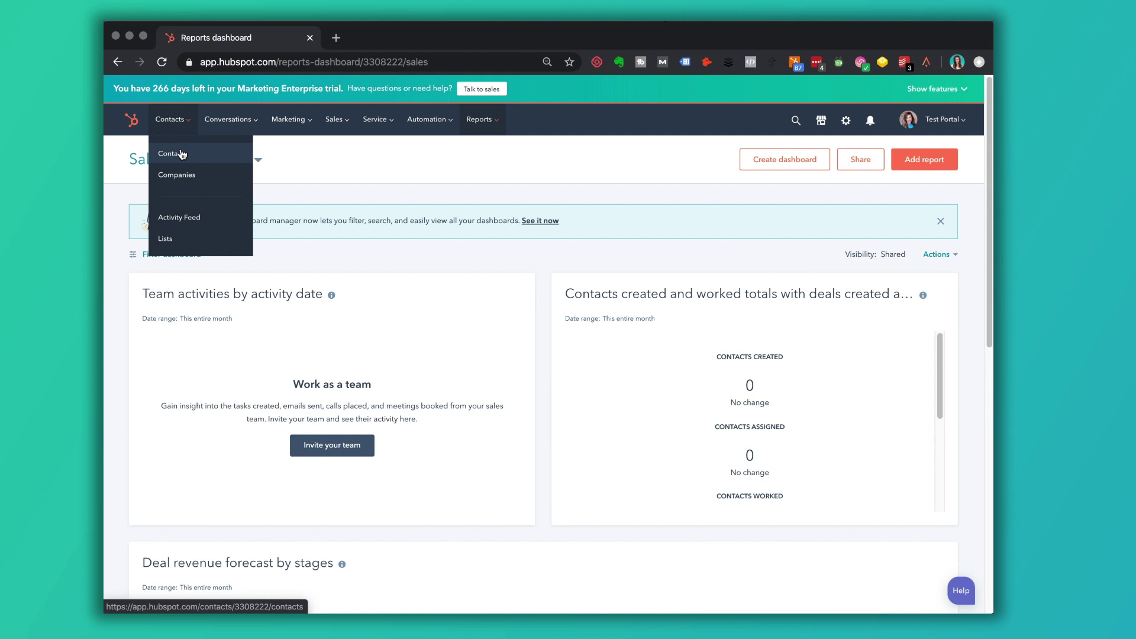
{"action": "left_click", "coordinate": [181, 154]}
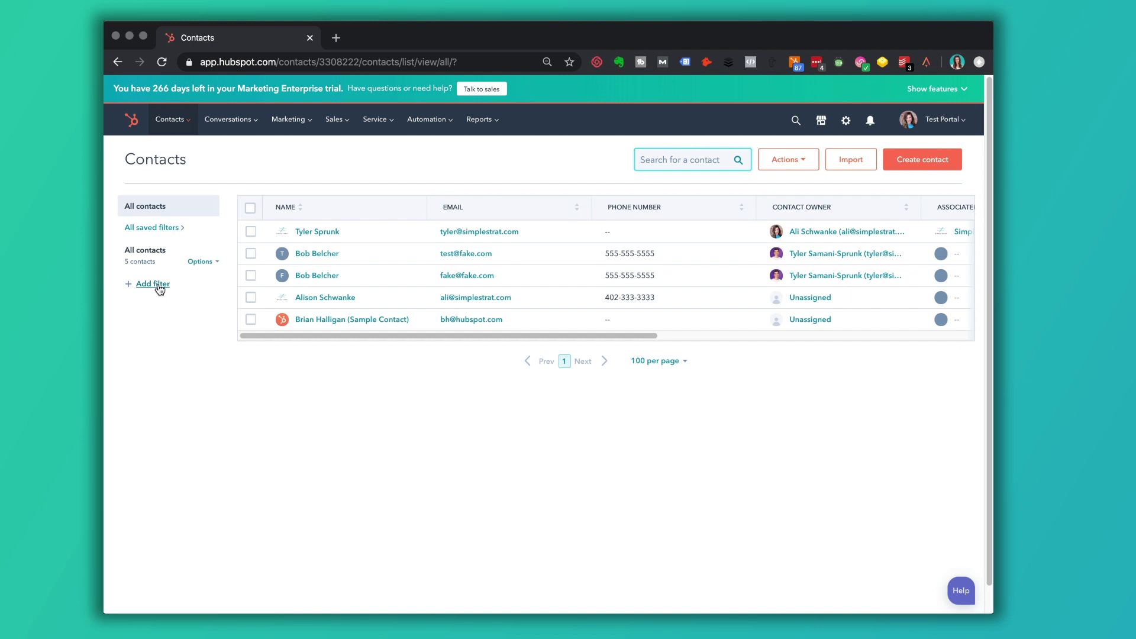
{"action": "left_click", "coordinate": [157, 285]}
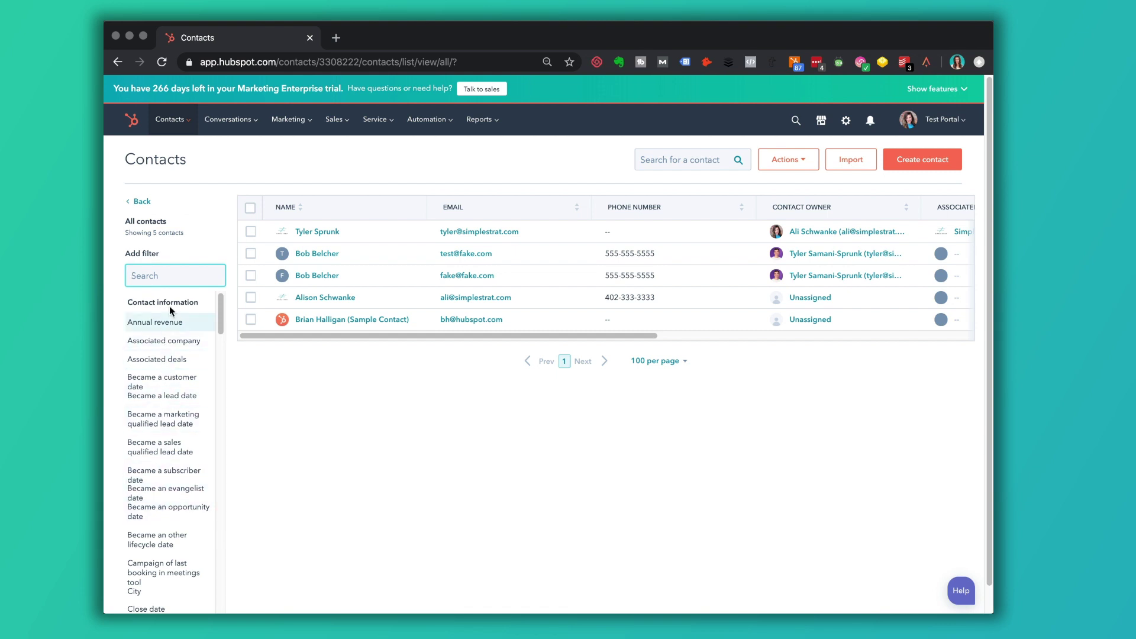
Step: Back out of choosing a filter property and view all saved contact filters
{"action": "left_click", "coordinate": [142, 202]}
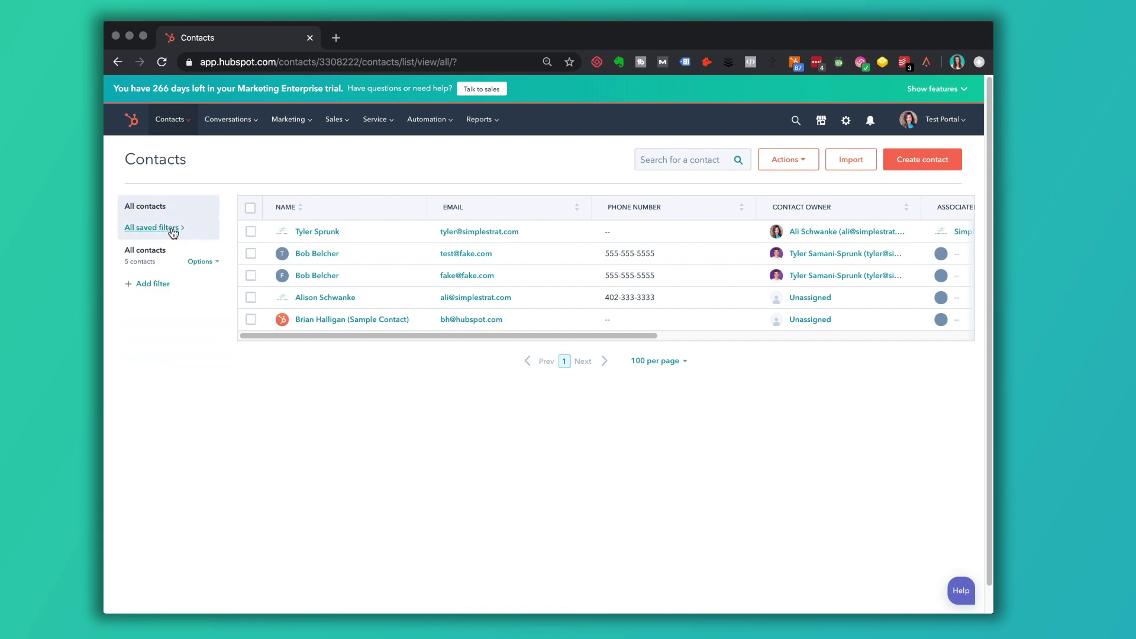
{"action": "left_click", "coordinate": [151, 227]}
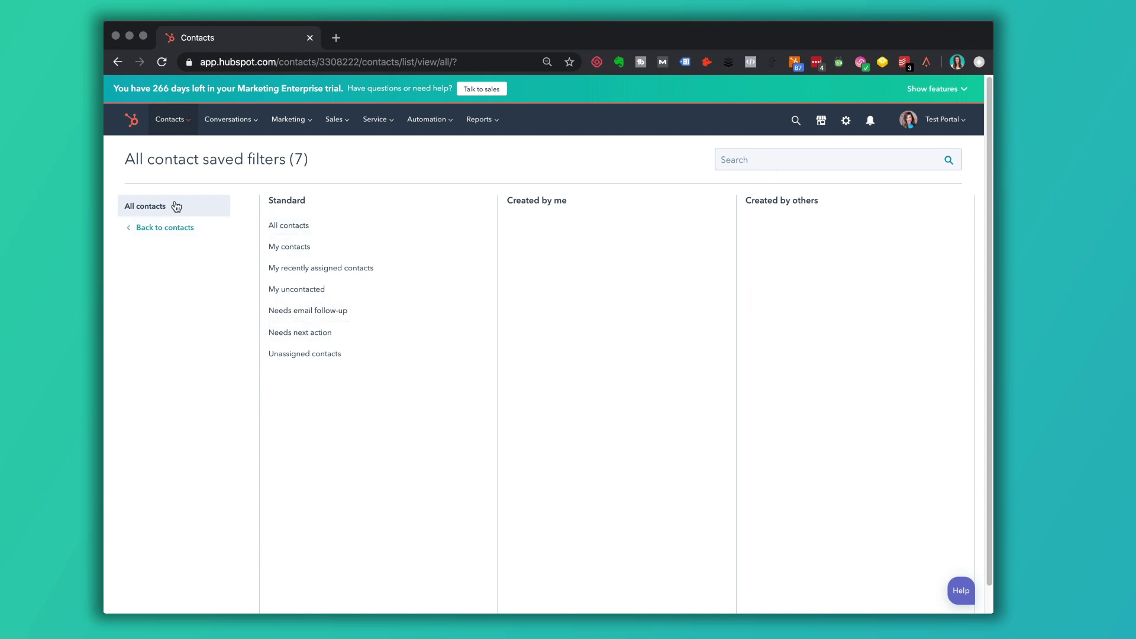
{"action": "left_click", "coordinate": [178, 123]}
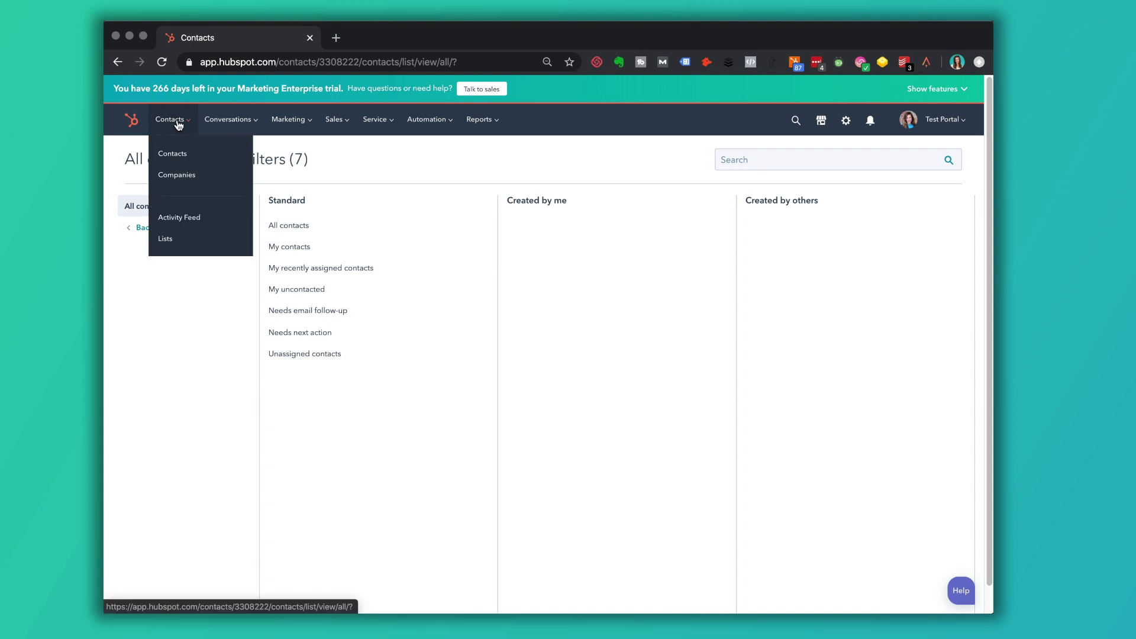
Step: Open the Companies list and add a filter on Lifecycle stage, found by searching 'life'
{"action": "left_click", "coordinate": [182, 176]}
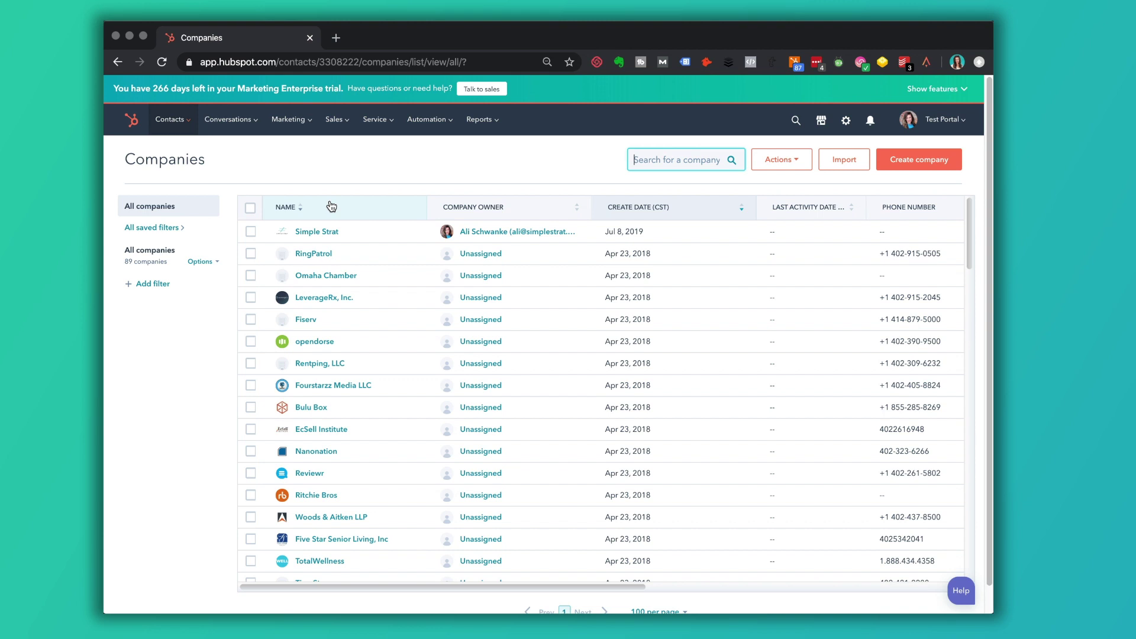
{"action": "left_click", "coordinate": [154, 284]}
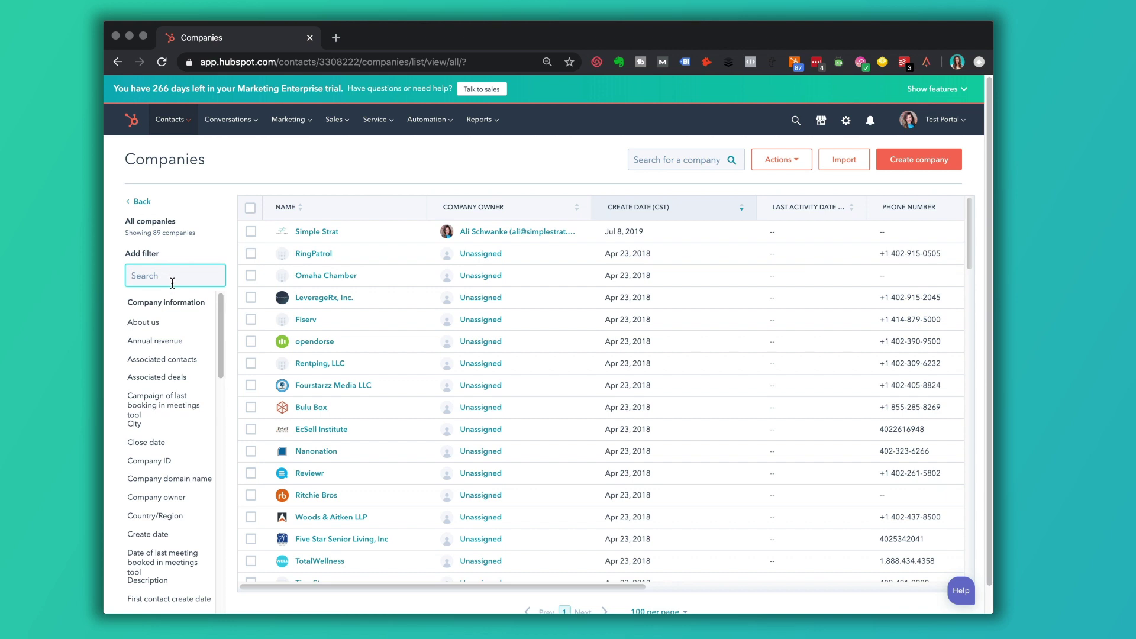
{"action": "type", "text": "life"}
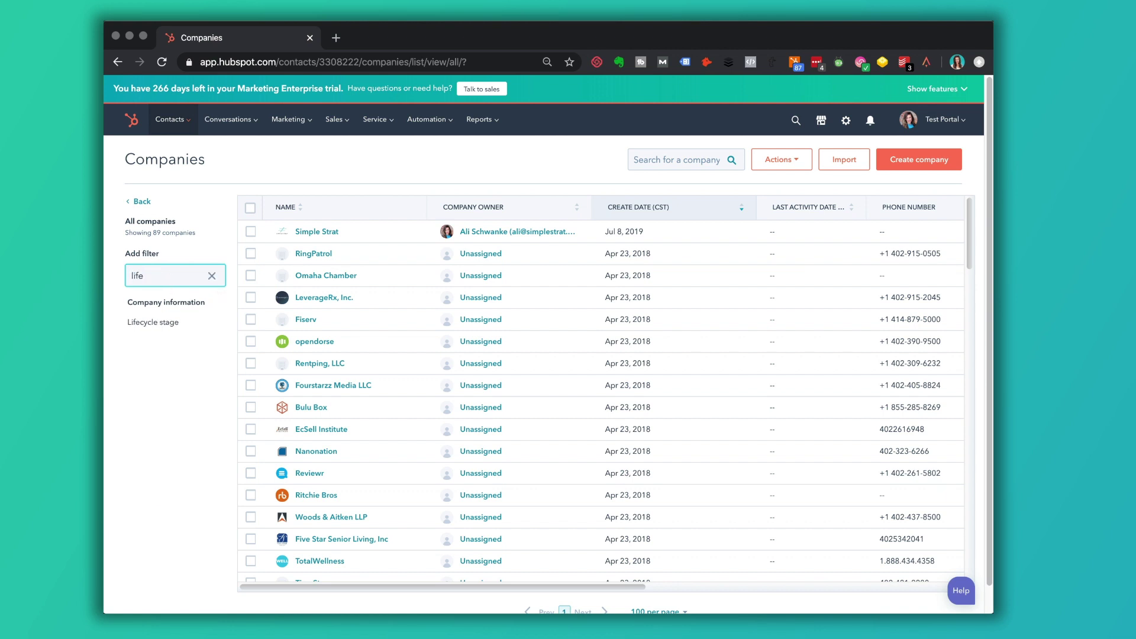
{"action": "left_click", "coordinate": [154, 335]}
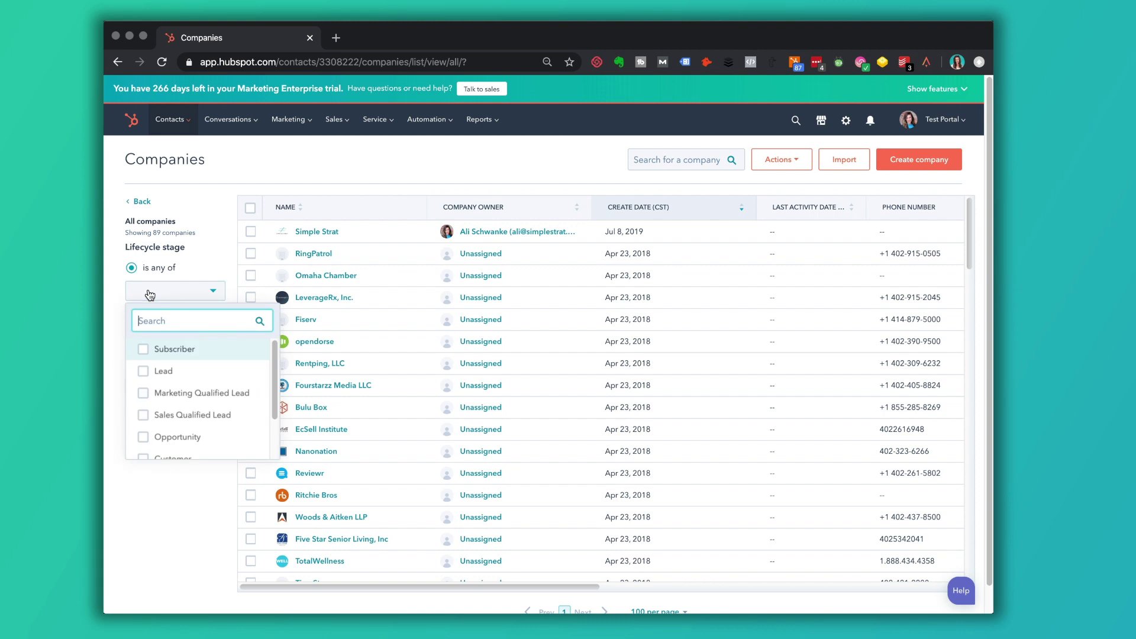
Step: Tick Customer as the lifecycle stage, then remove the Customer chip again
{"action": "scroll", "coordinate": [150, 437], "scroll_direction": "down", "scroll_amount": 1}
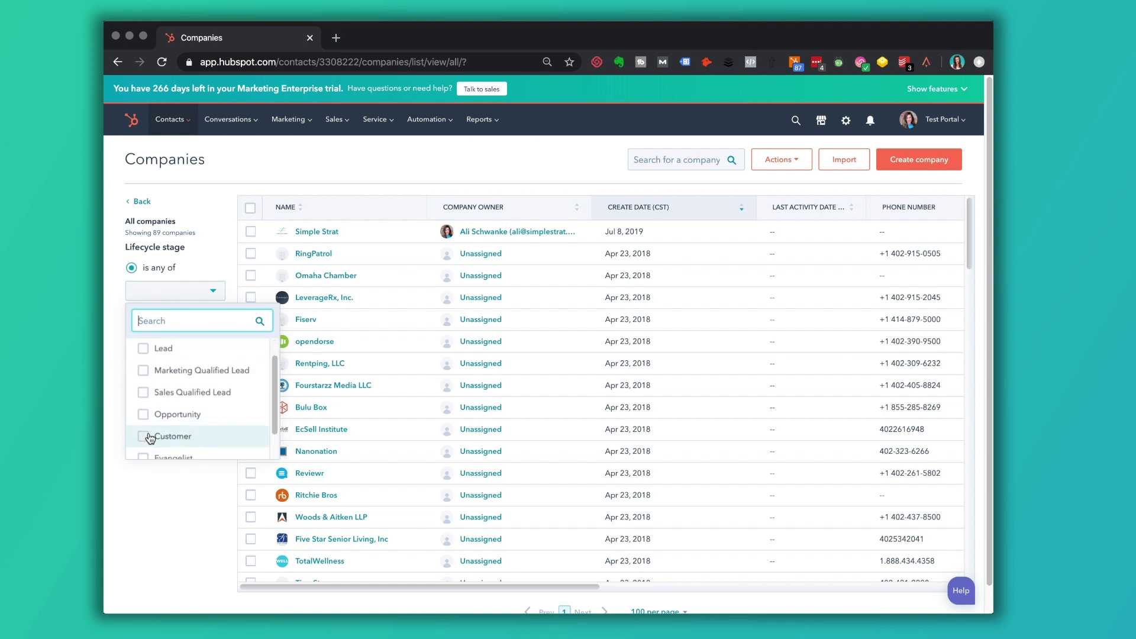
{"action": "left_click", "coordinate": [145, 437]}
{"action": "left_click", "coordinate": [160, 505]}
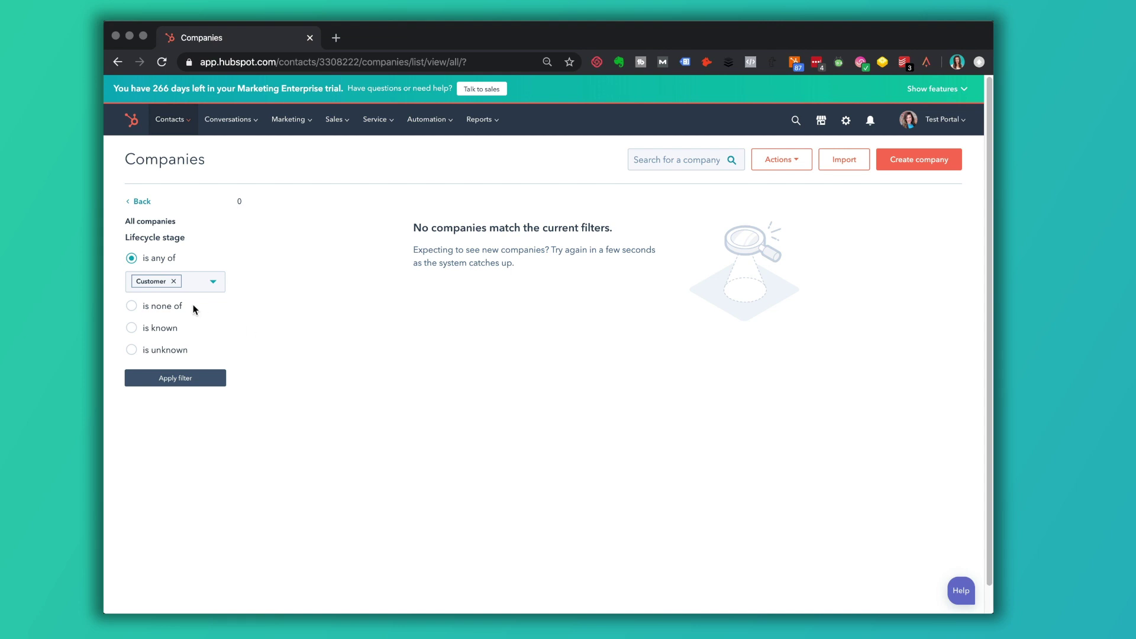
{"action": "left_click", "coordinate": [173, 282]}
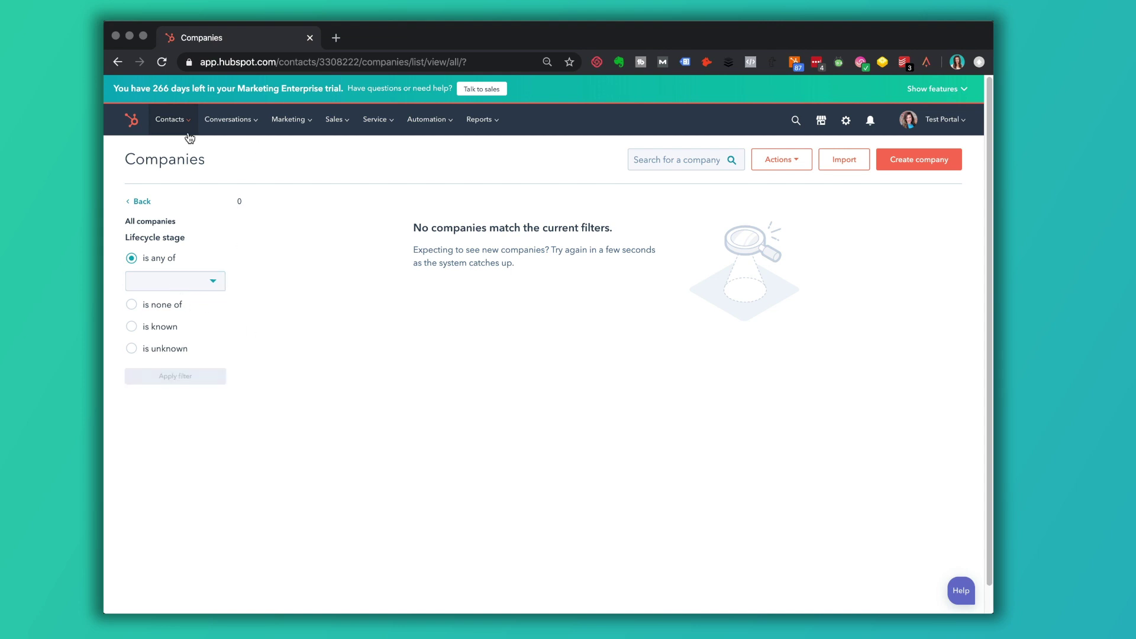
{"action": "mouse_move", "coordinate": [180, 121]}
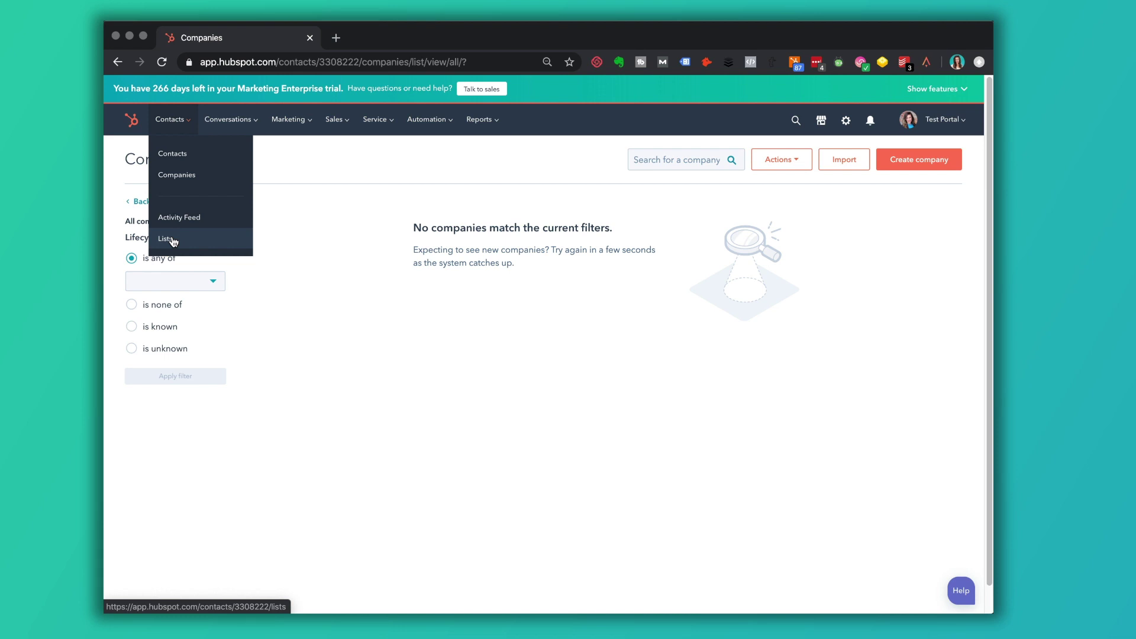
Step: Open the contact Lists page from the Contacts menu
{"action": "left_click", "coordinate": [165, 238]}
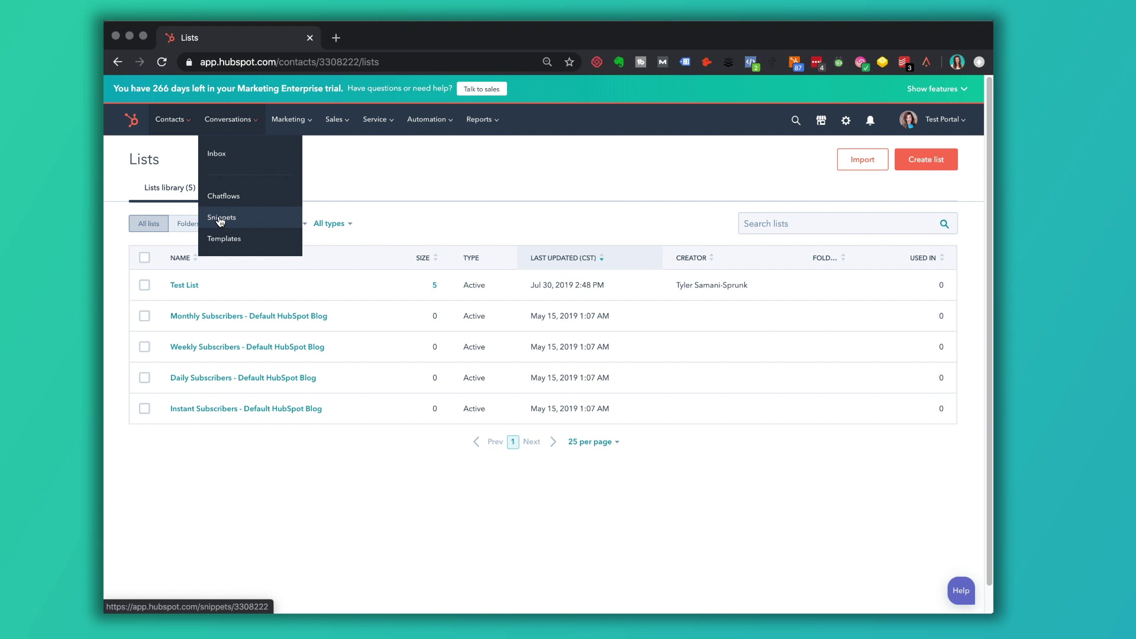
Step: Go to the Snippets page under Conversations
{"action": "left_click", "coordinate": [220, 219]}
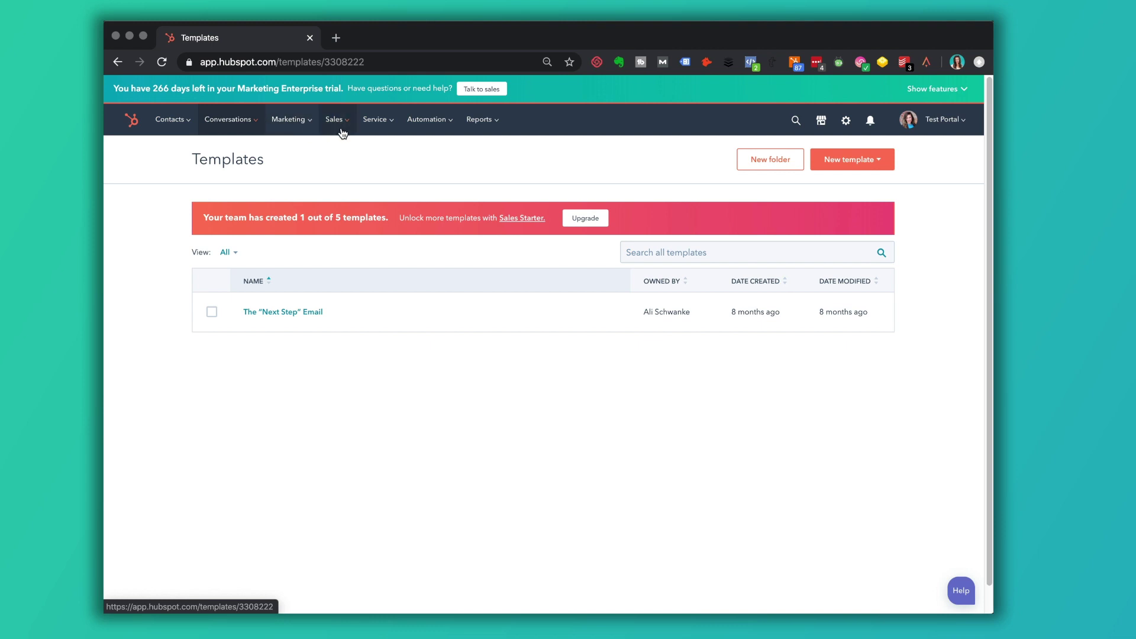
Step: Open the Conversations Templates page listing The "Next Step" Email
{"action": "left_click", "coordinate": [242, 121]}
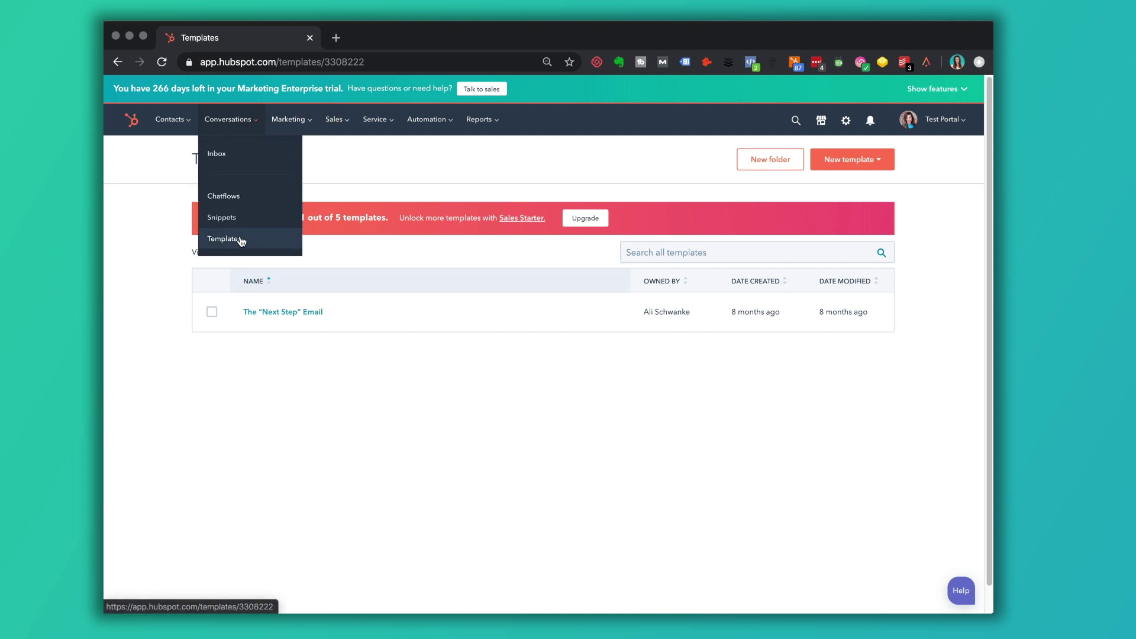
{"action": "left_click", "coordinate": [364, 185]}
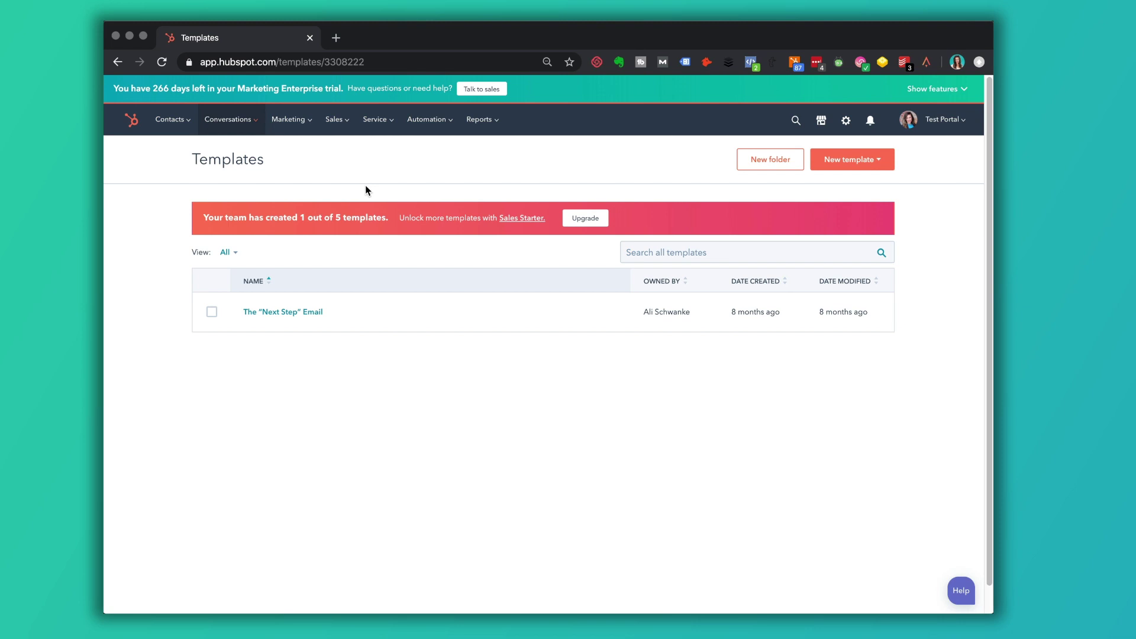
Step: Look over the Marketing menu's Website submenu, then open the Marketing Email page
{"action": "left_click", "coordinate": [307, 129]}
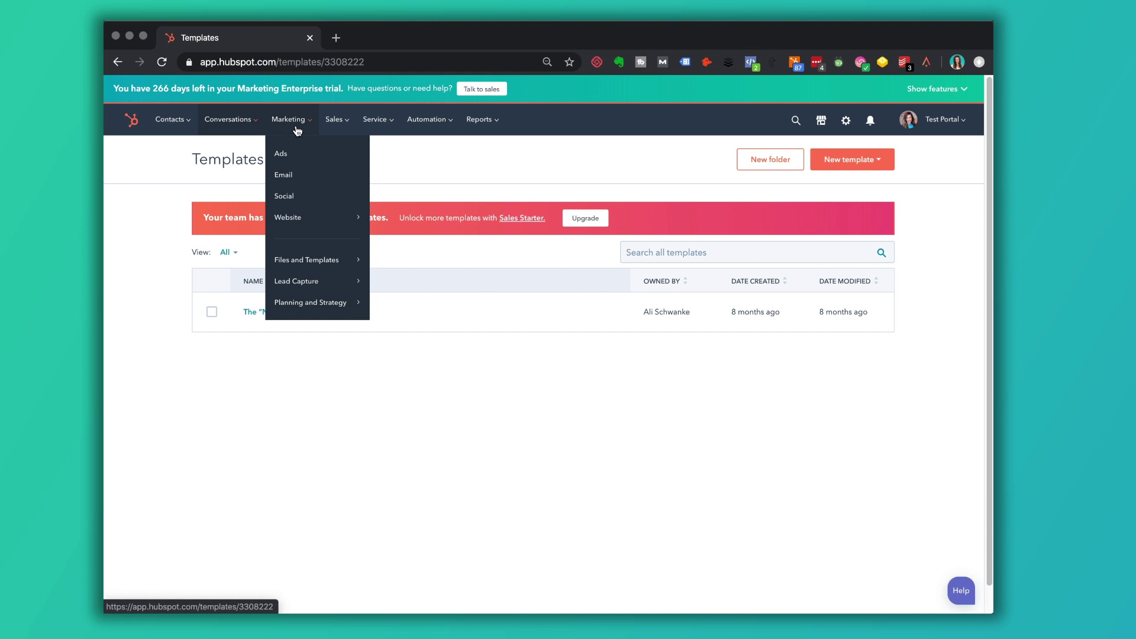
{"action": "mouse_move", "coordinate": [326, 225]}
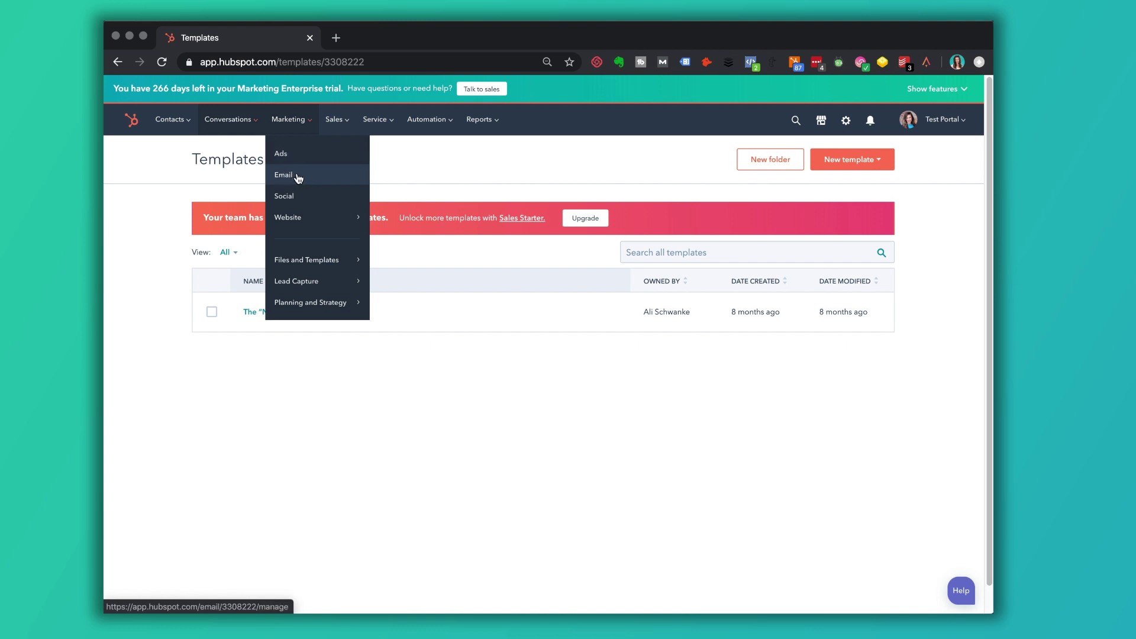
{"action": "left_click", "coordinate": [296, 177]}
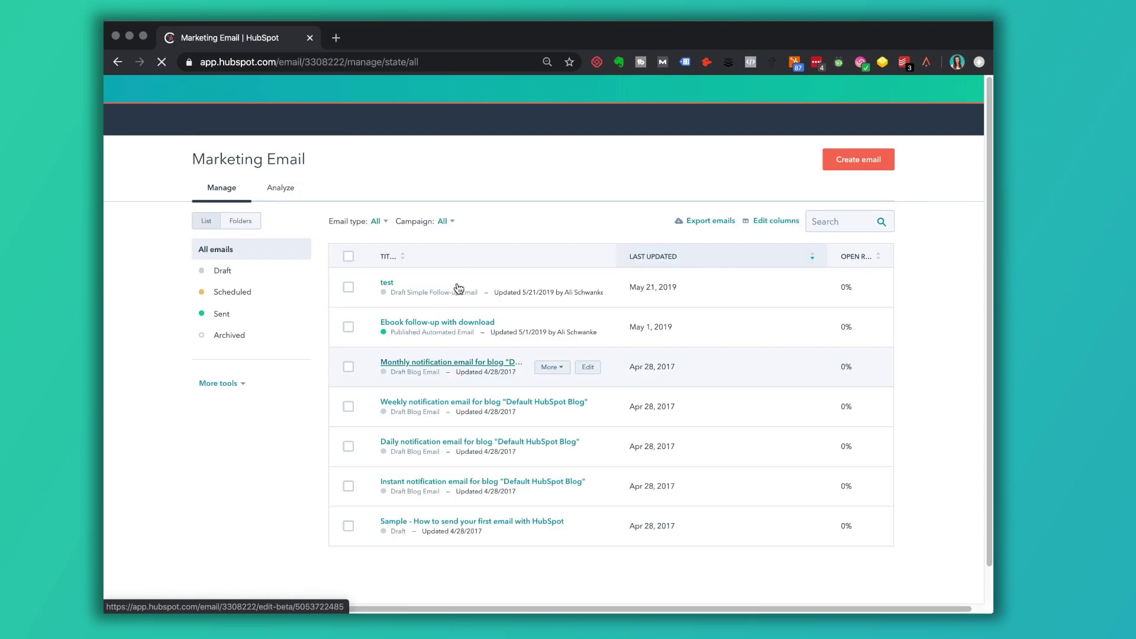
{"action": "left_click", "coordinate": [447, 222]}
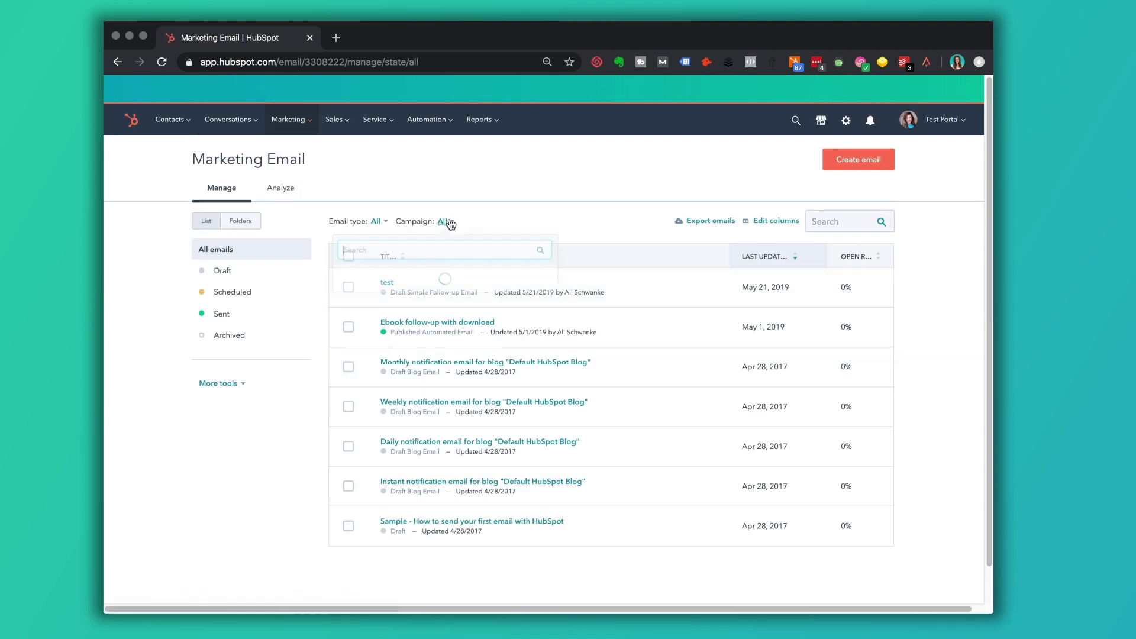
{"action": "left_click", "coordinate": [377, 222]}
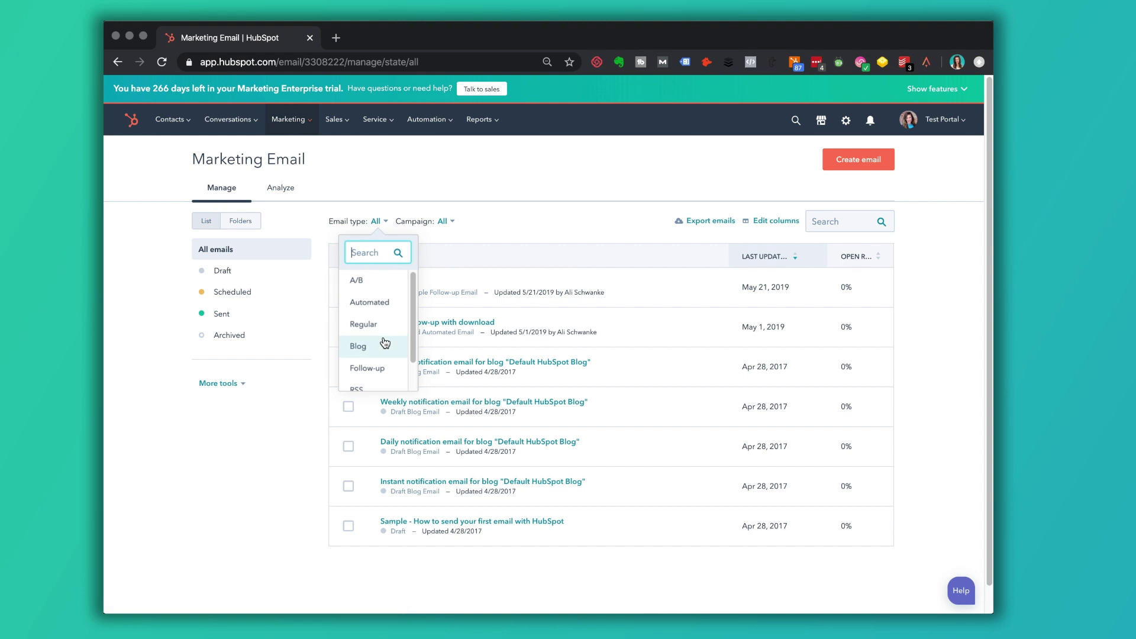
{"action": "scroll", "coordinate": [385, 335], "scroll_direction": "down", "scroll_amount": 2}
{"action": "scroll", "coordinate": [383, 305], "scroll_direction": "up", "scroll_amount": 1}
{"action": "scroll", "coordinate": [384, 304], "scroll_direction": "up", "scroll_amount": 1}
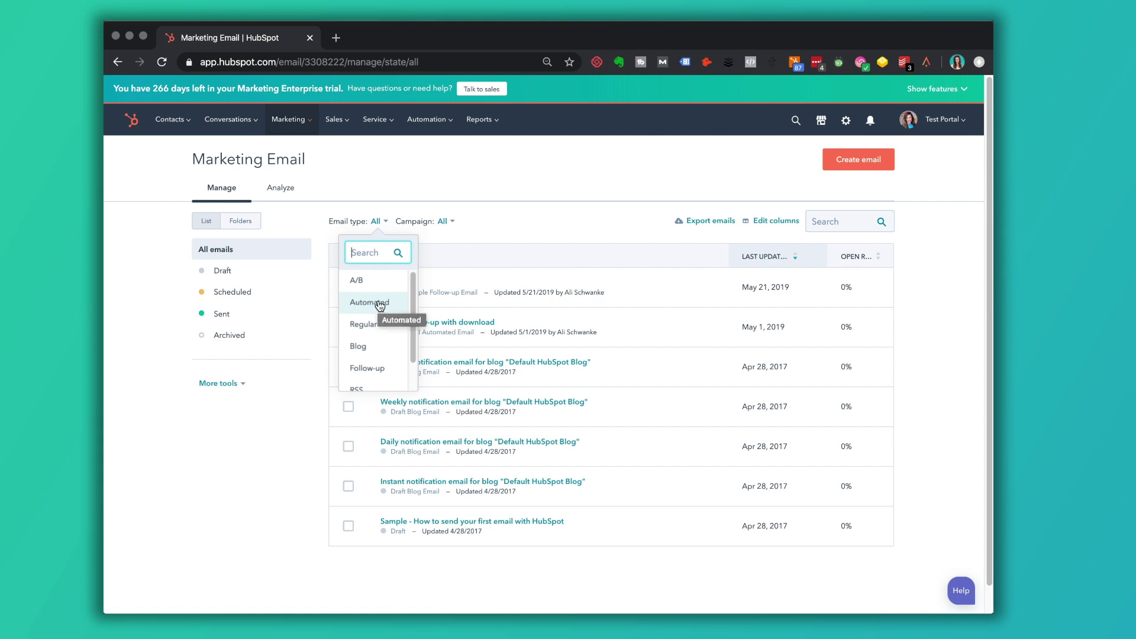
{"action": "left_click", "coordinate": [345, 192]}
{"action": "left_click", "coordinate": [310, 127]}
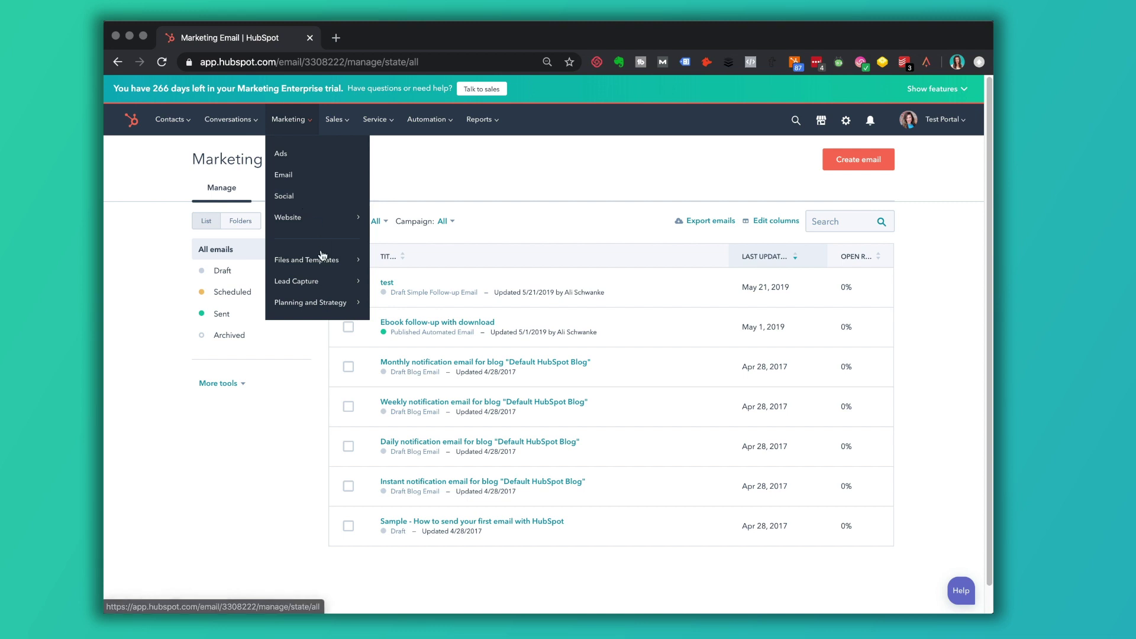
{"action": "mouse_move", "coordinate": [322, 259]}
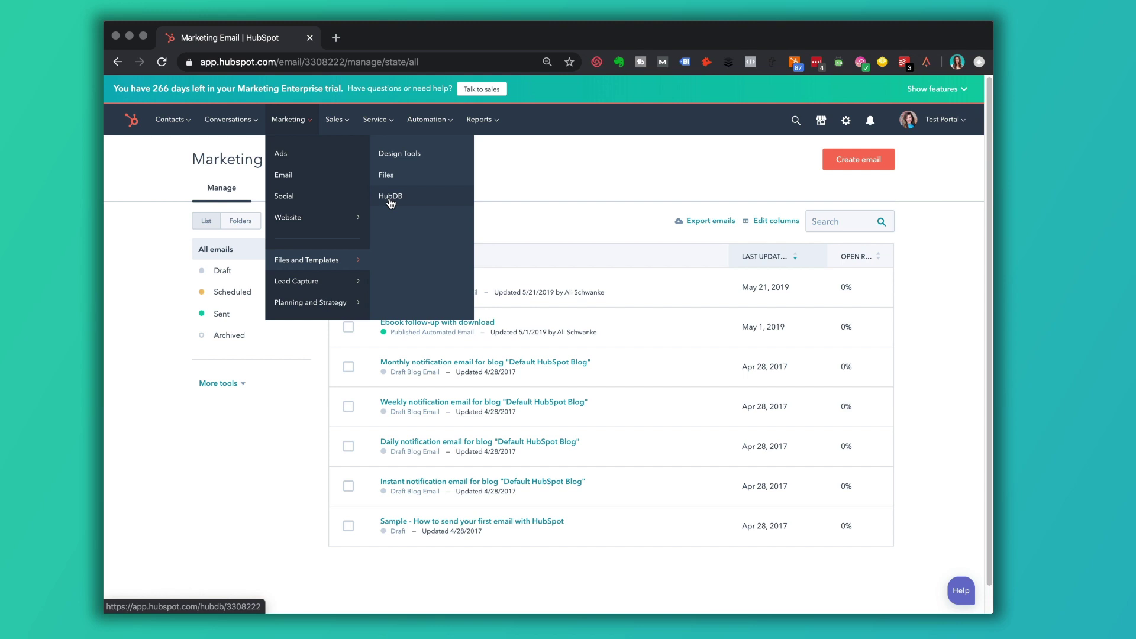
{"action": "mouse_move", "coordinate": [349, 285]}
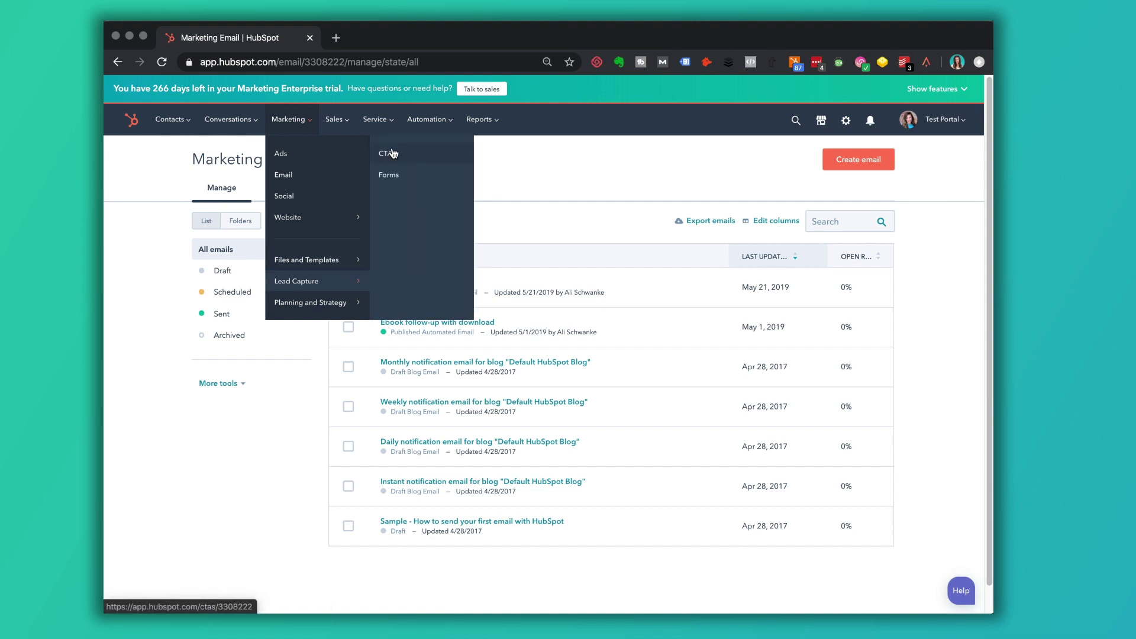
Step: Stop at the Calls-to-action page, then open Forms via Marketing > Lead Capture
{"action": "left_click", "coordinate": [391, 158]}
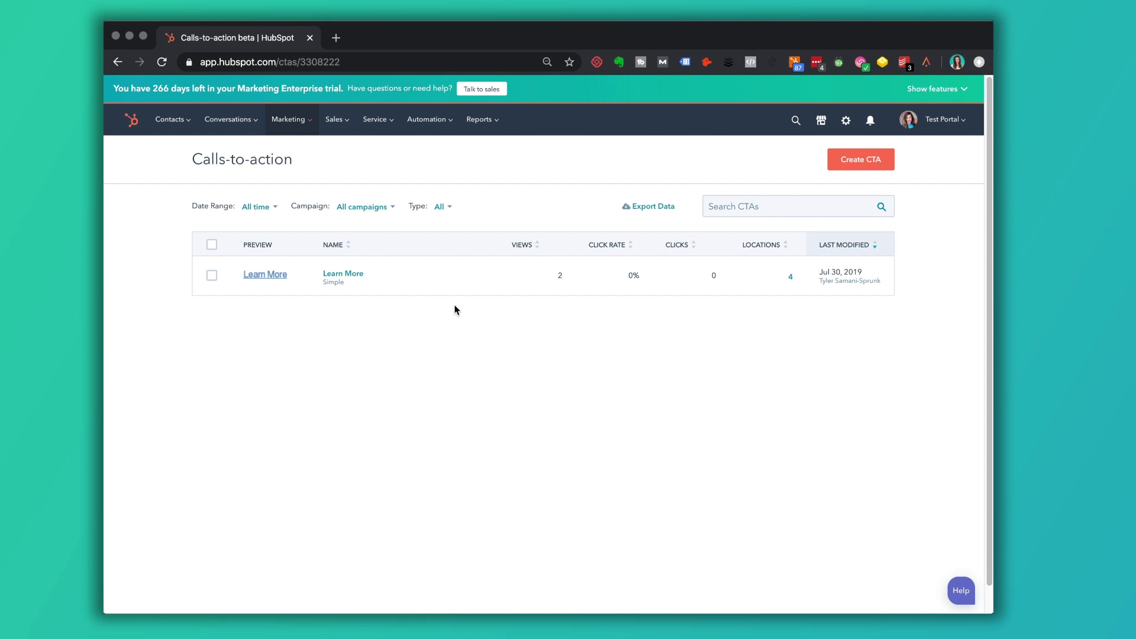
{"action": "mouse_move", "coordinate": [277, 277]}
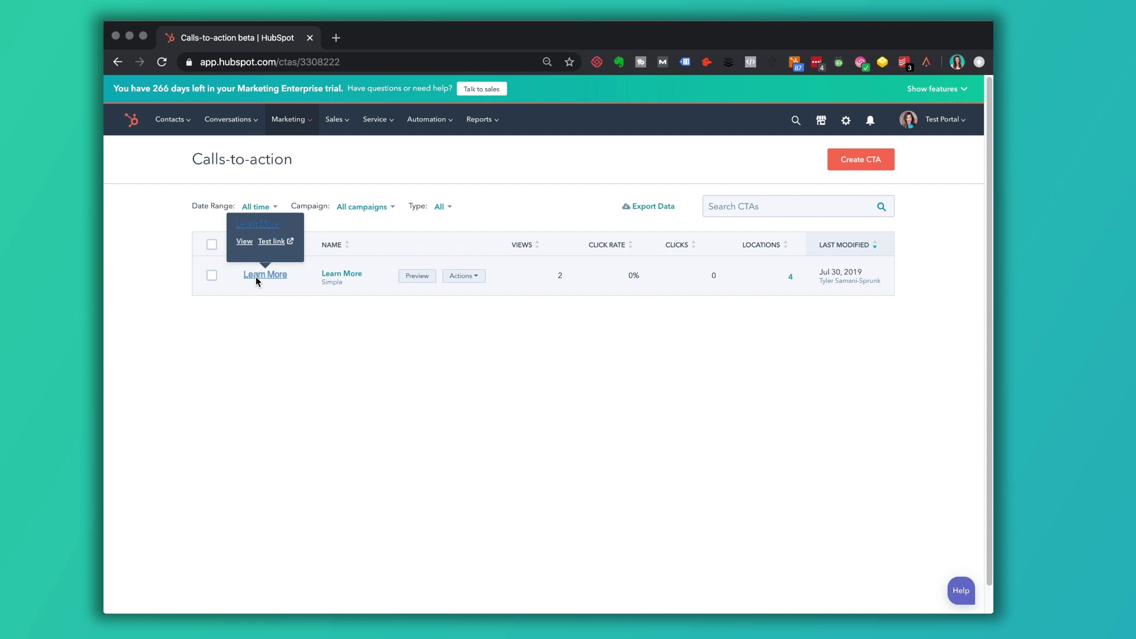
{"action": "left_click", "coordinate": [295, 119]}
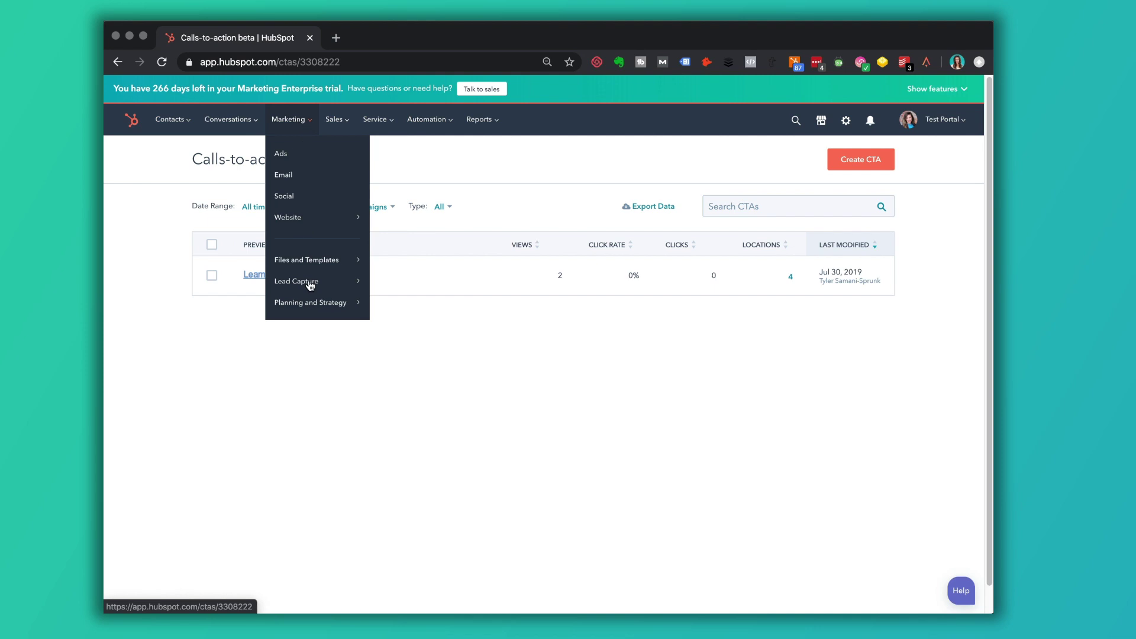
{"action": "mouse_move", "coordinate": [333, 284]}
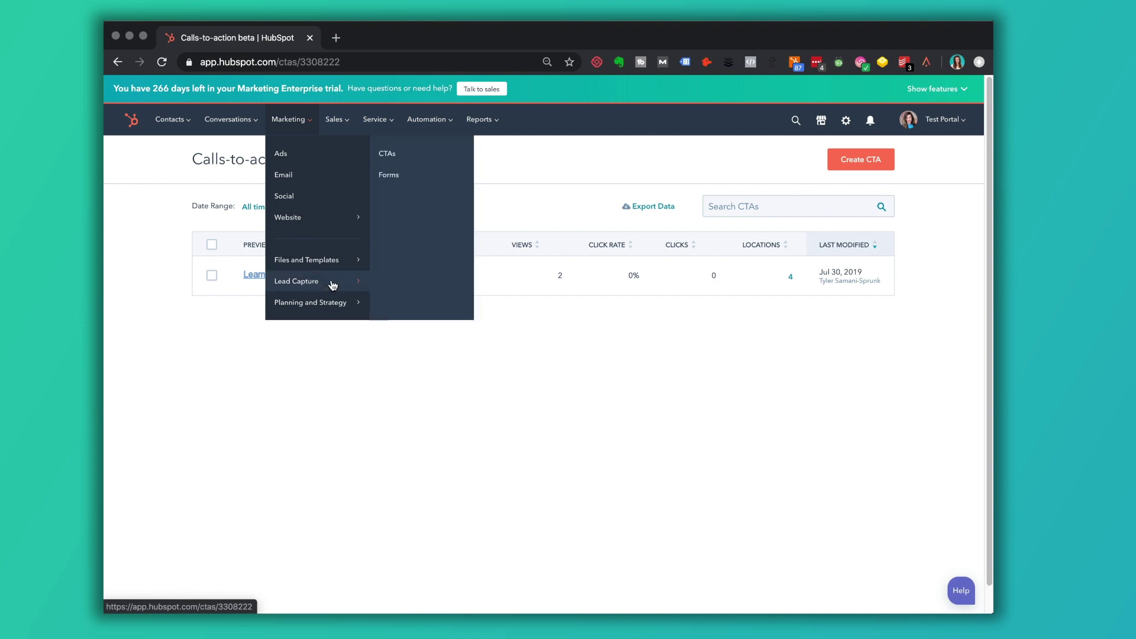
{"action": "left_click", "coordinate": [390, 176]}
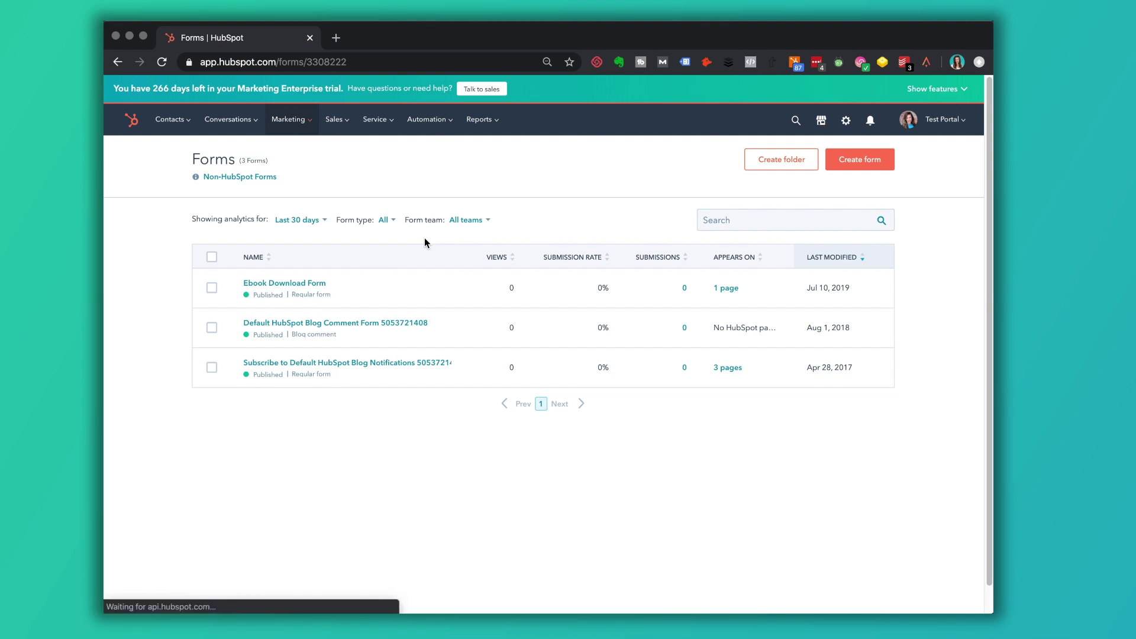
Step: Bring up the Marketing menu's Planning and Strategy submenu from the Forms page
{"action": "left_click", "coordinate": [304, 122]}
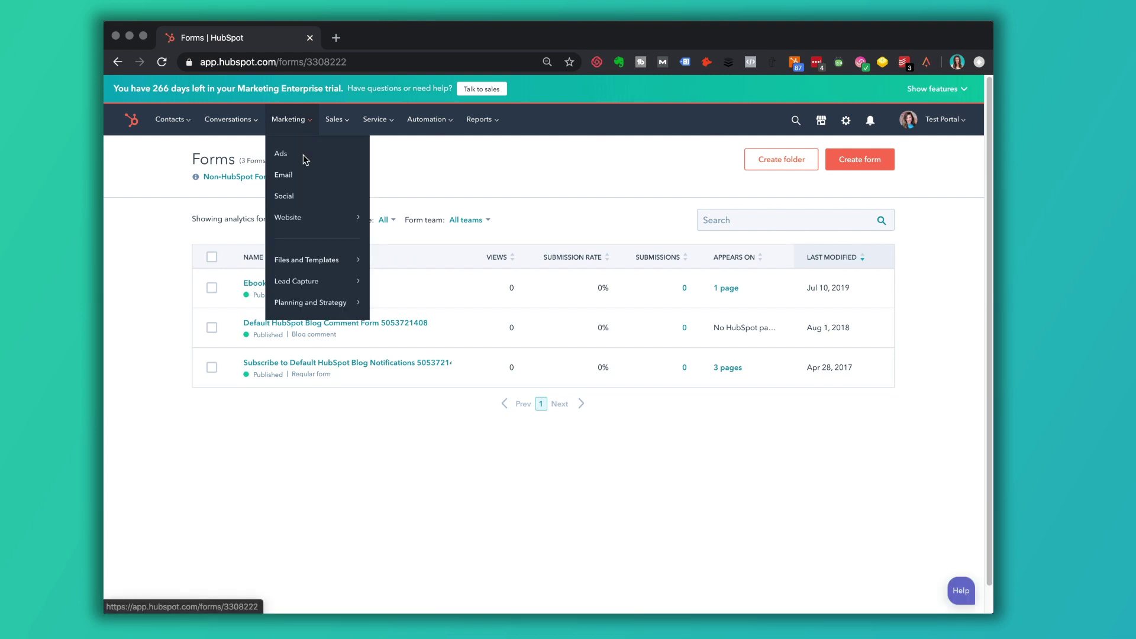
{"action": "mouse_move", "coordinate": [318, 306]}
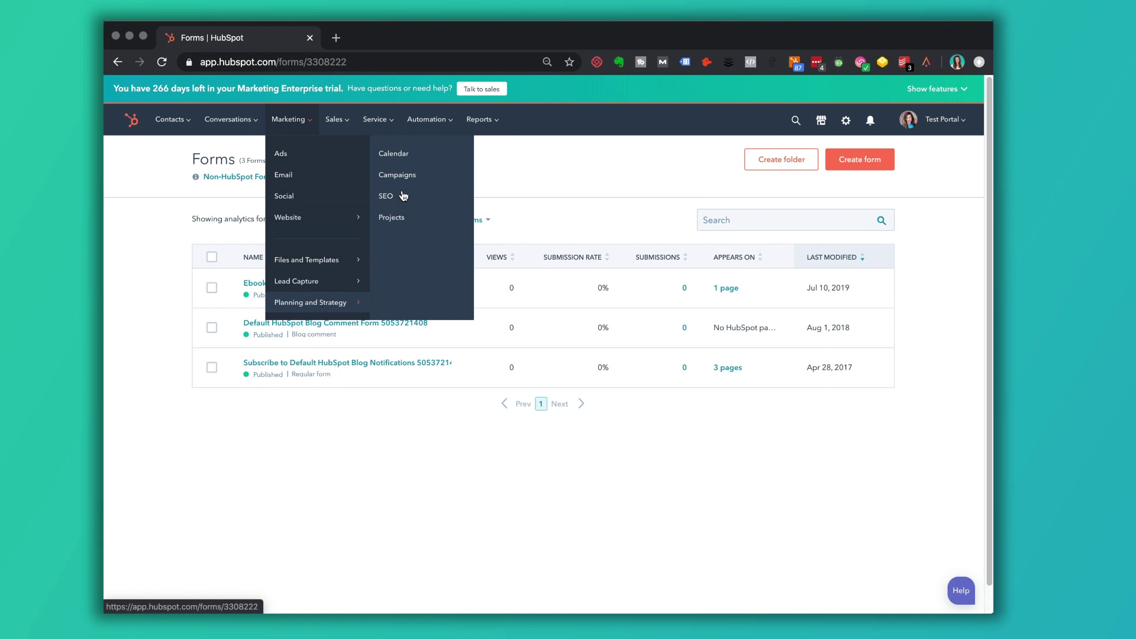
Step: Open the marketing Calendar, then go to SEO via Marketing > Planning and Strategy
{"action": "left_click", "coordinate": [413, 154]}
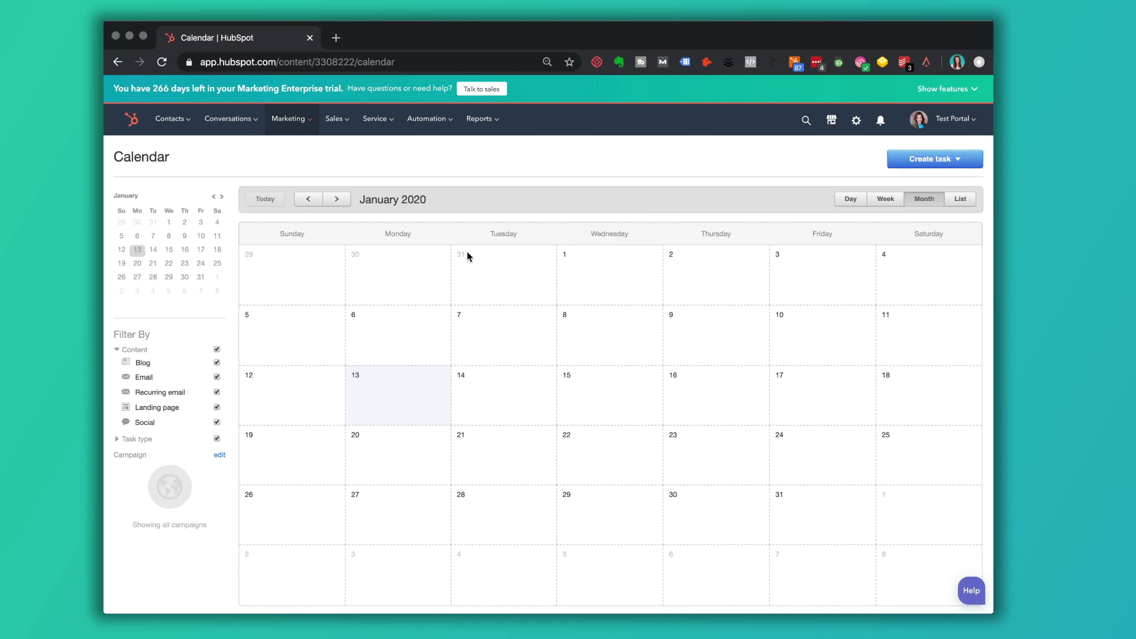
{"action": "mouse_move", "coordinate": [288, 119]}
{"action": "mouse_move", "coordinate": [329, 302]}
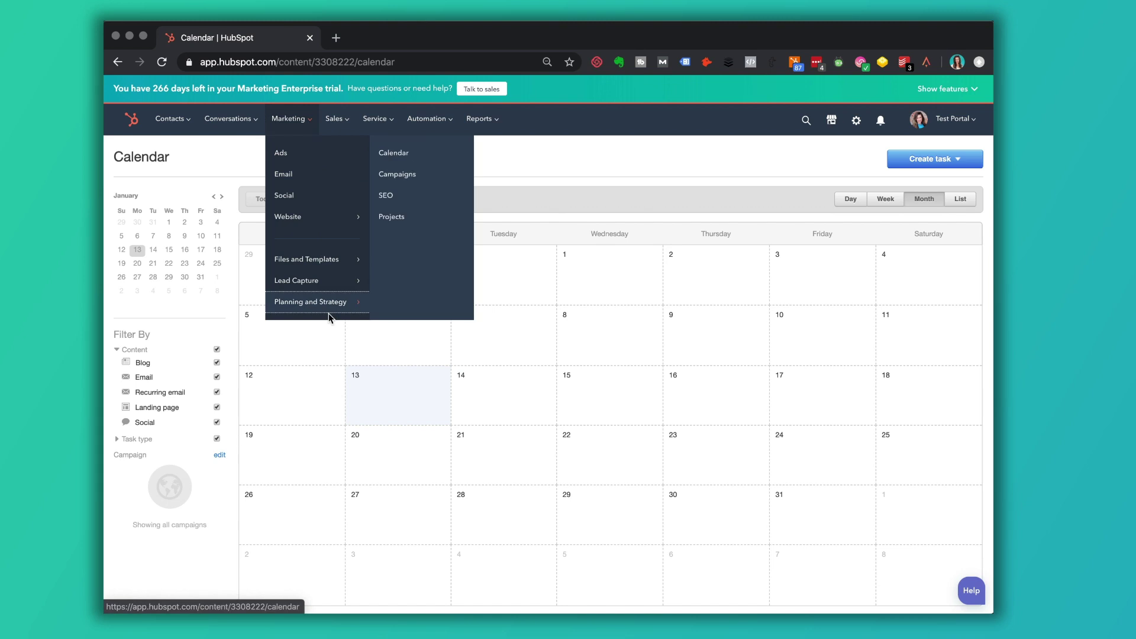
{"action": "left_click", "coordinate": [386, 196]}
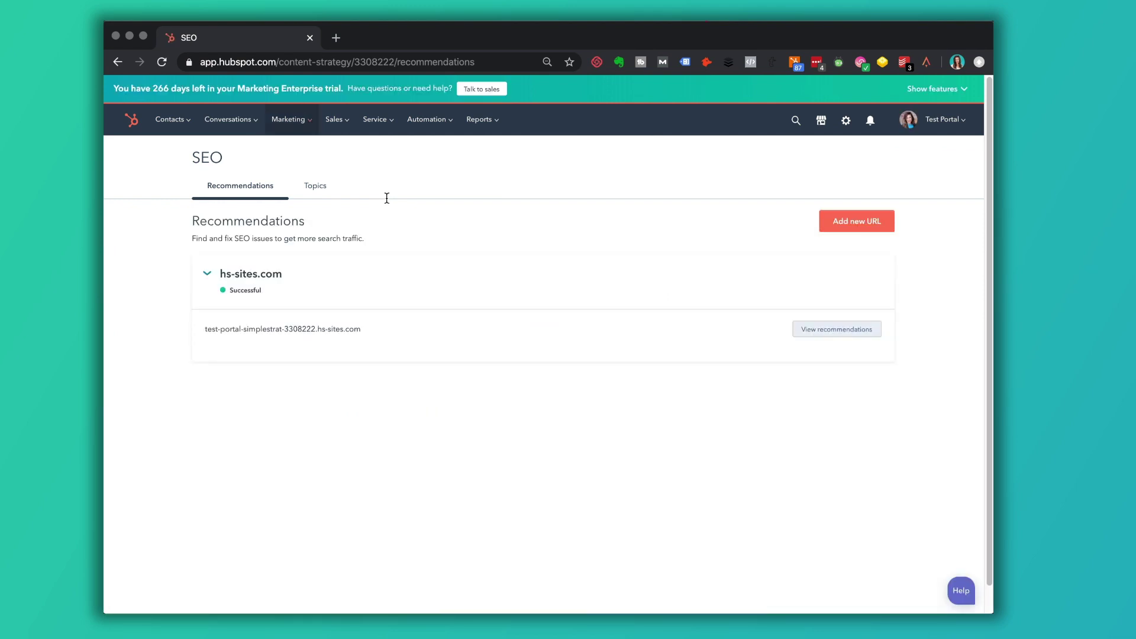
Step: View SEO Topics and the video marketing cluster, then go to the Projects page
{"action": "left_click", "coordinate": [313, 186]}
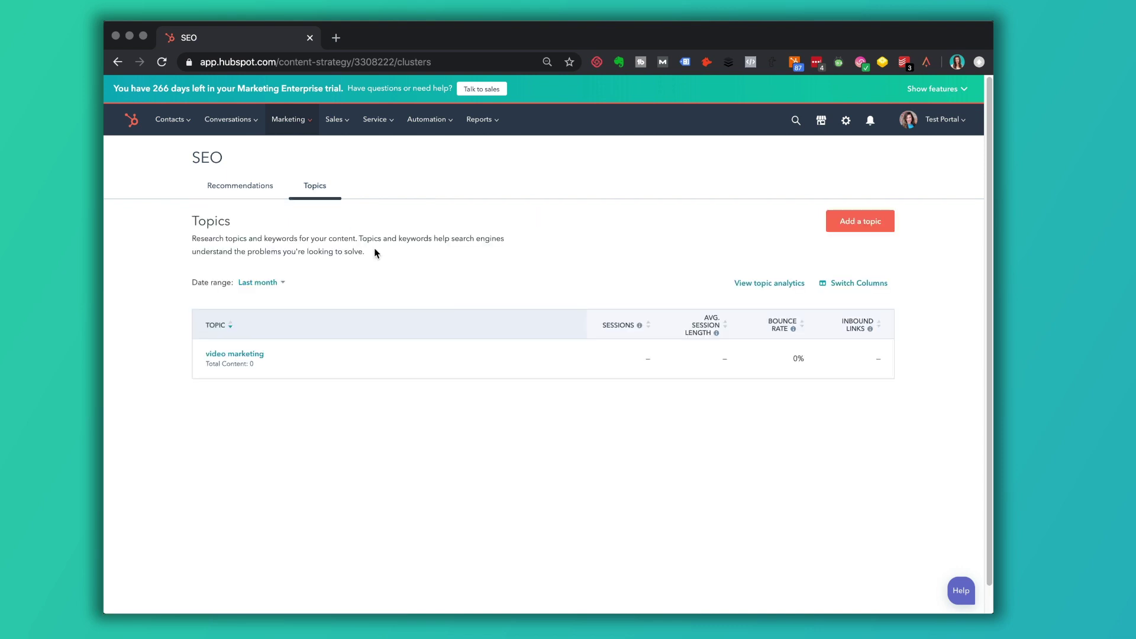
{"action": "left_click", "coordinate": [252, 354]}
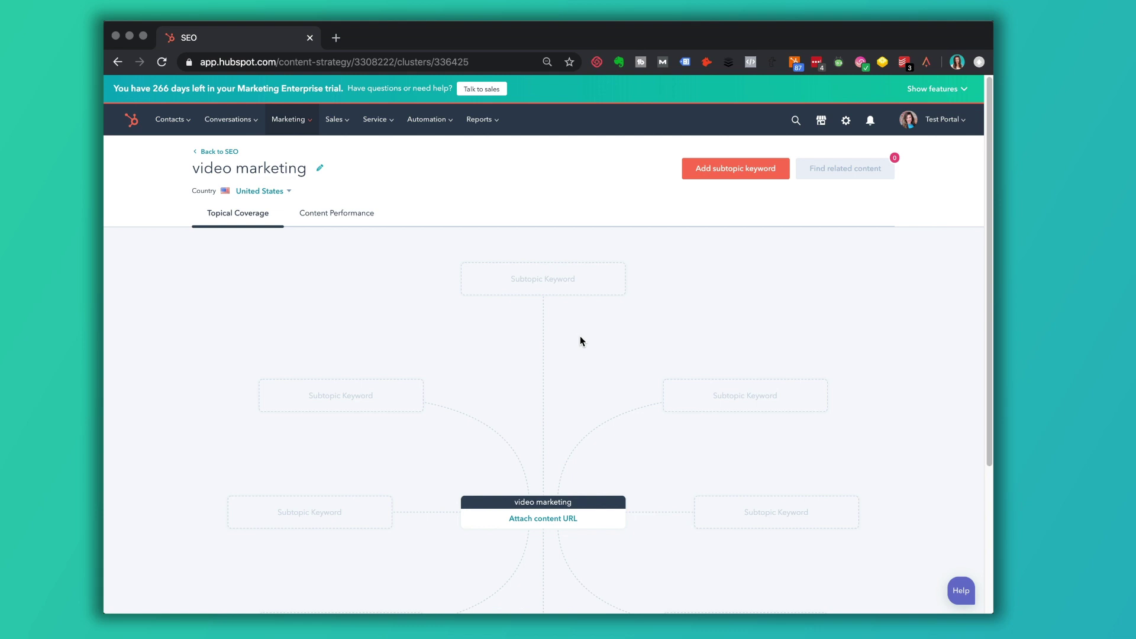
{"action": "left_click", "coordinate": [306, 122]}
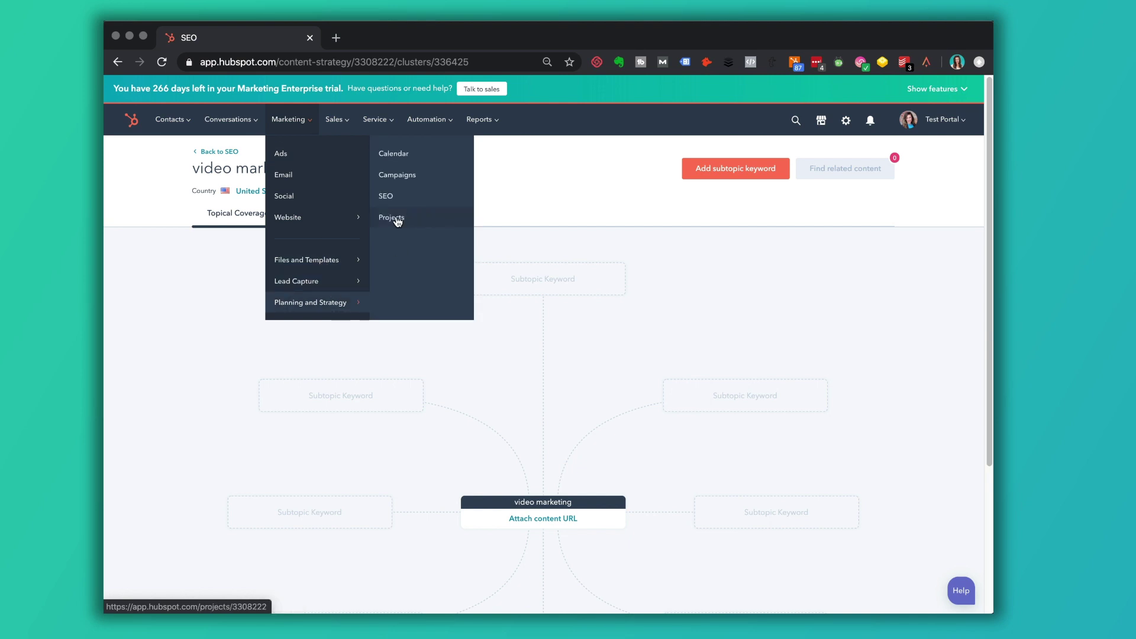
{"action": "left_click", "coordinate": [392, 218]}
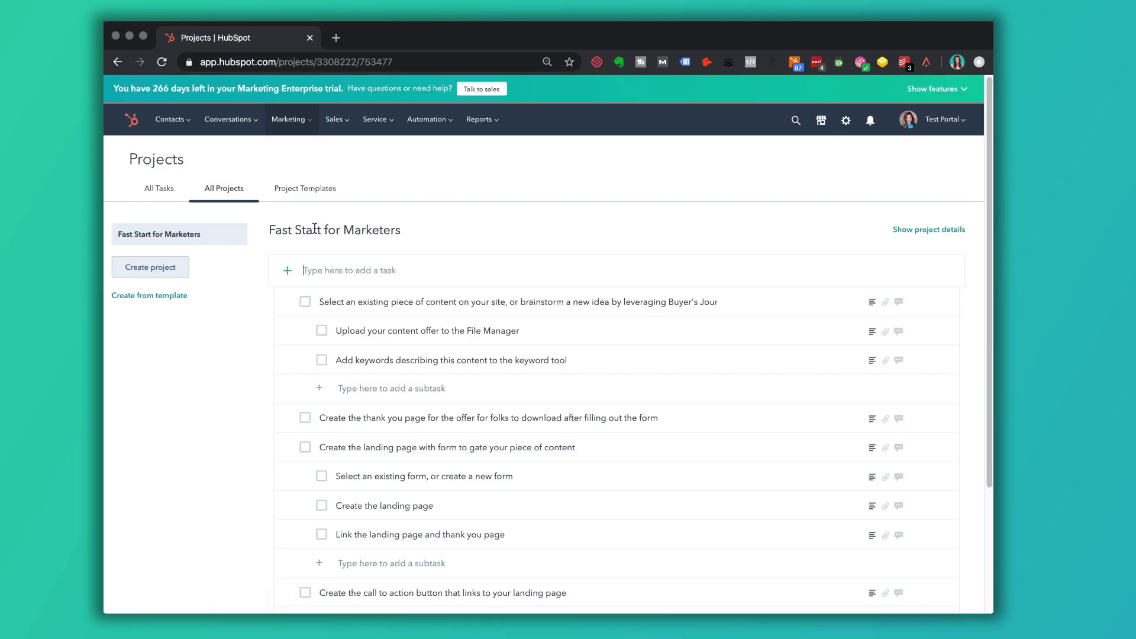
Step: Browse the Project Templates library, including SHE Onboarding Checklist and Goal: HubSpot CRM Migration
{"action": "left_click", "coordinate": [177, 234]}
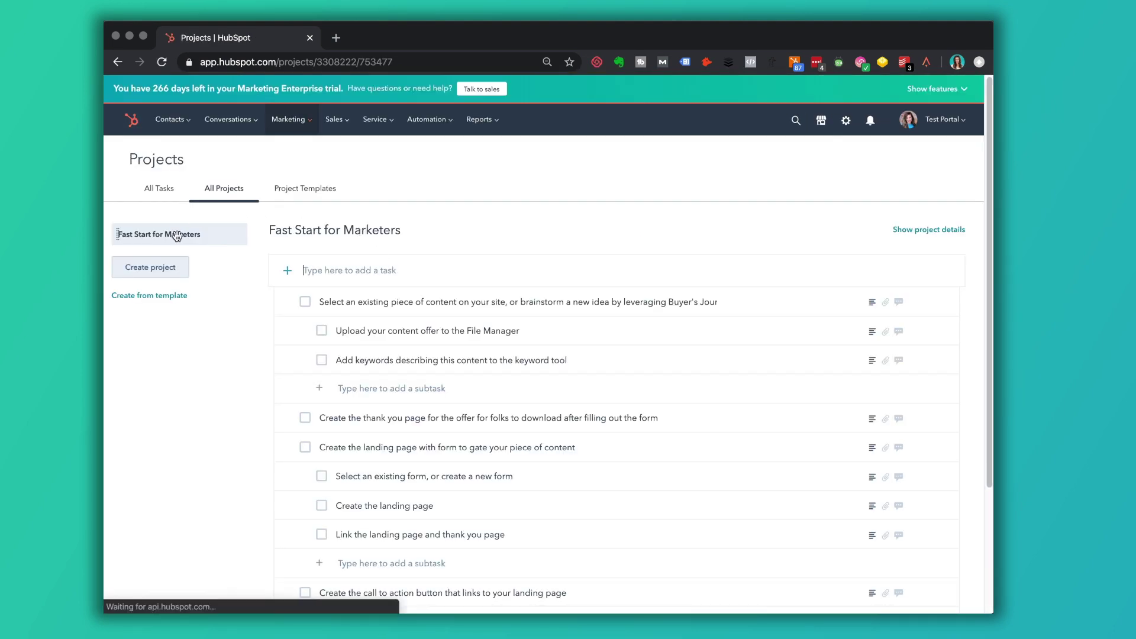
{"action": "left_click", "coordinate": [302, 188]}
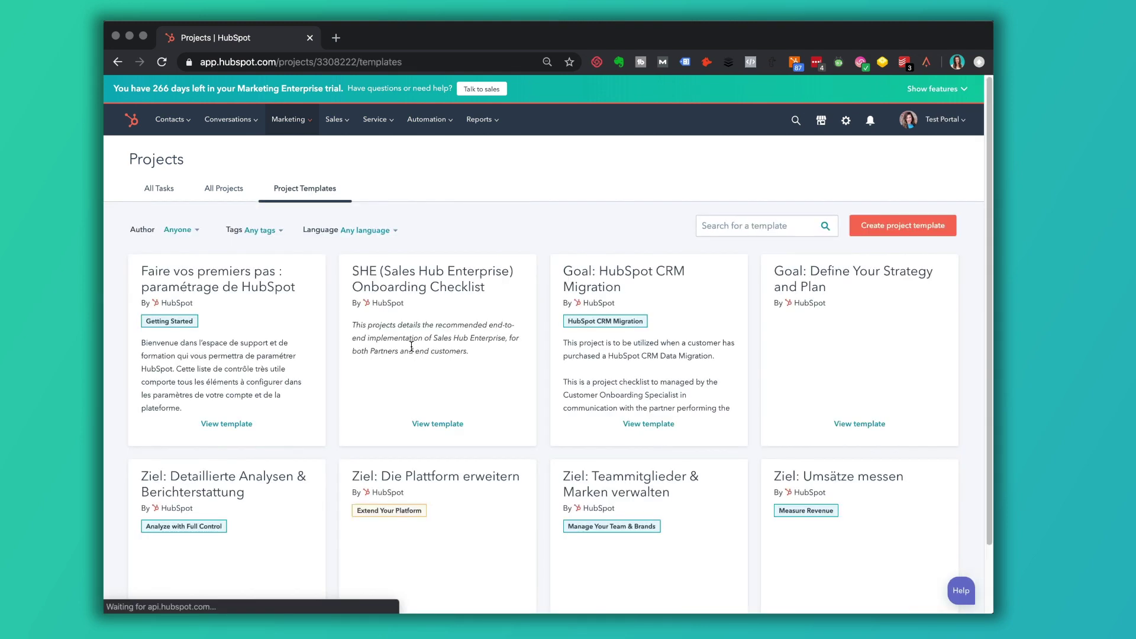
{"action": "scroll", "coordinate": [455, 384], "scroll_direction": "down", "scroll_amount": 3}
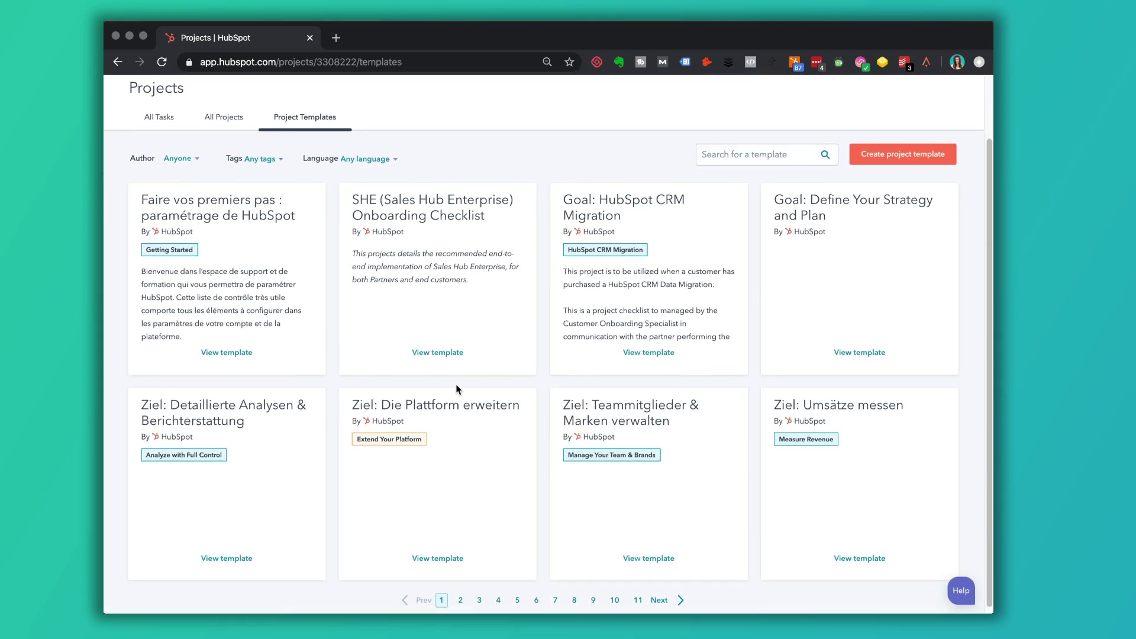
{"action": "scroll", "coordinate": [456, 385], "scroll_direction": "up", "scroll_amount": 3}
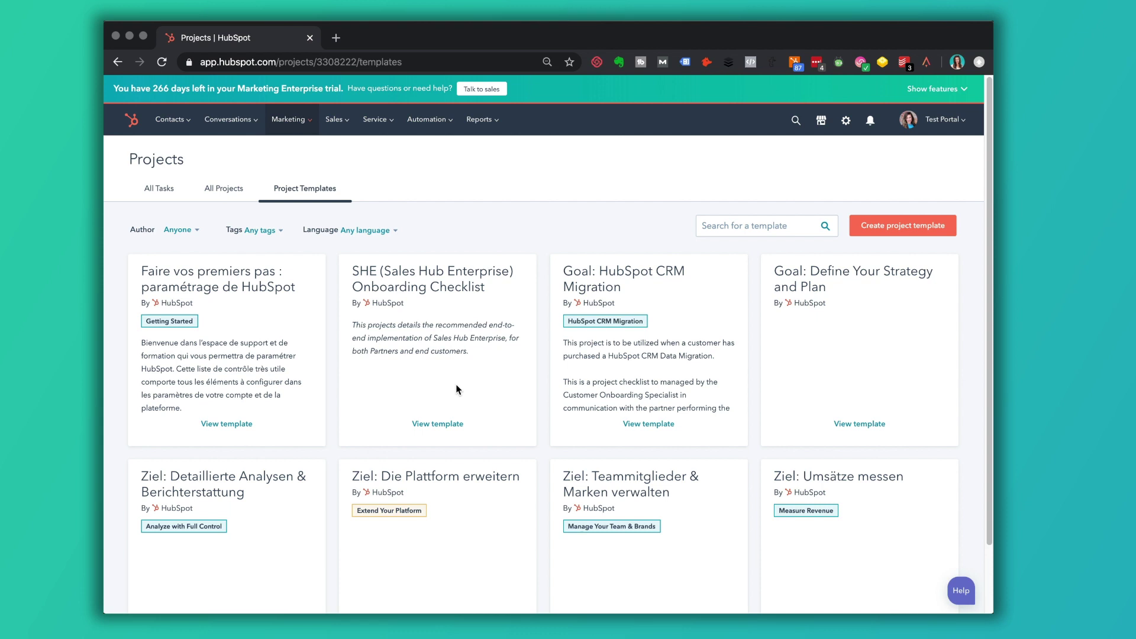
{"action": "mouse_move", "coordinate": [288, 119]}
{"action": "mouse_move", "coordinate": [320, 303]}
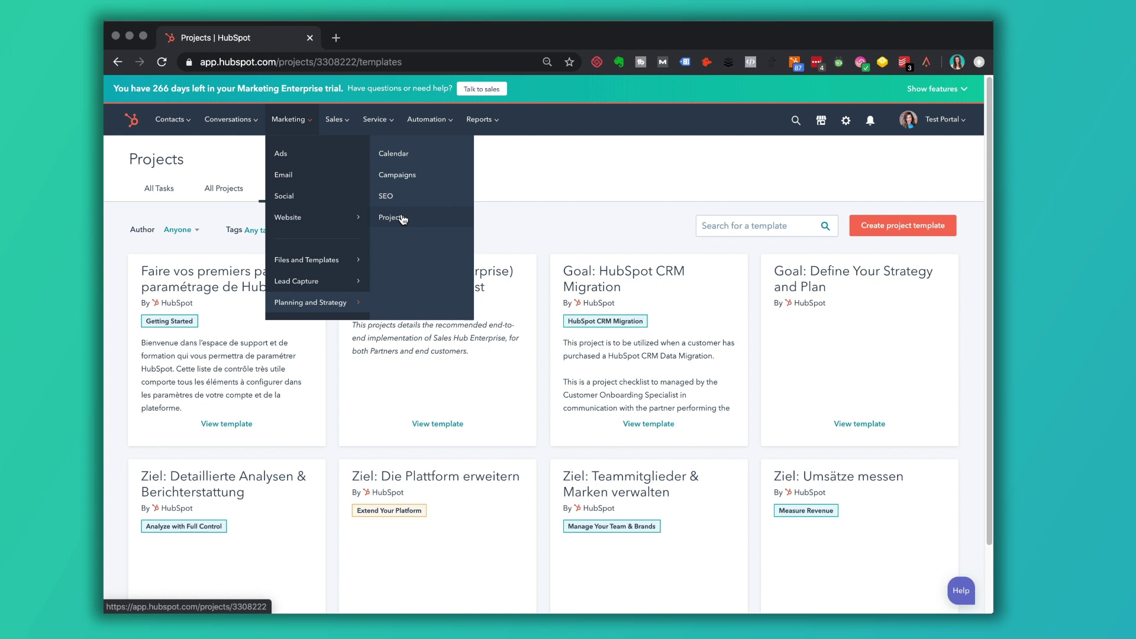
Step: Preview the Sales and Conversations menus, then open Sales > Deals showing pipeline stages
{"action": "mouse_move", "coordinate": [341, 131]}
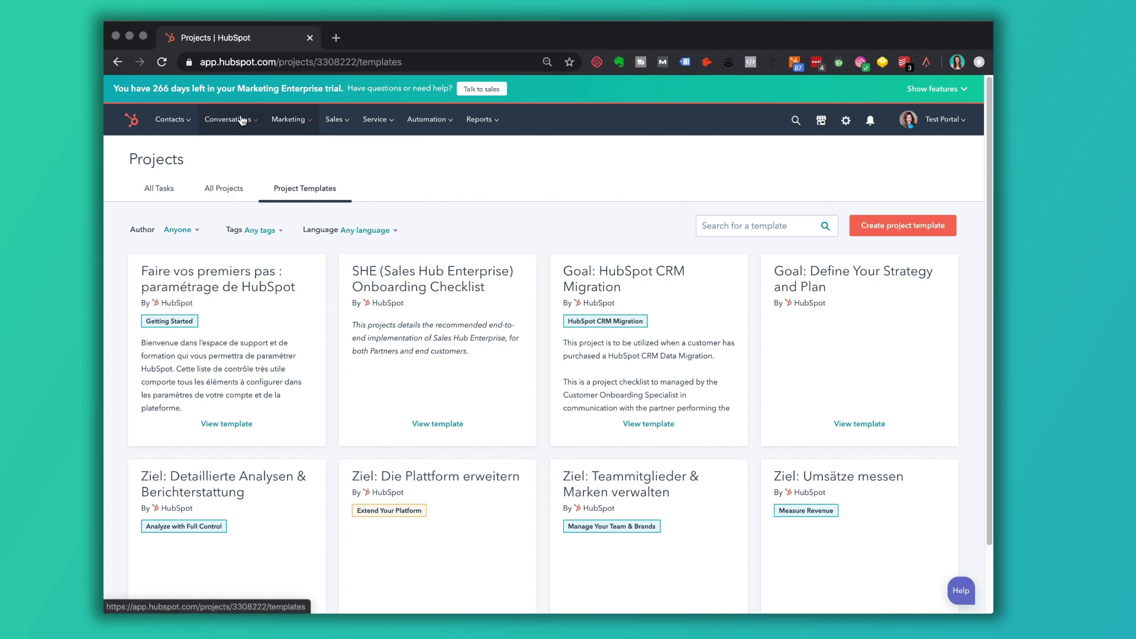
{"action": "mouse_move", "coordinate": [230, 120]}
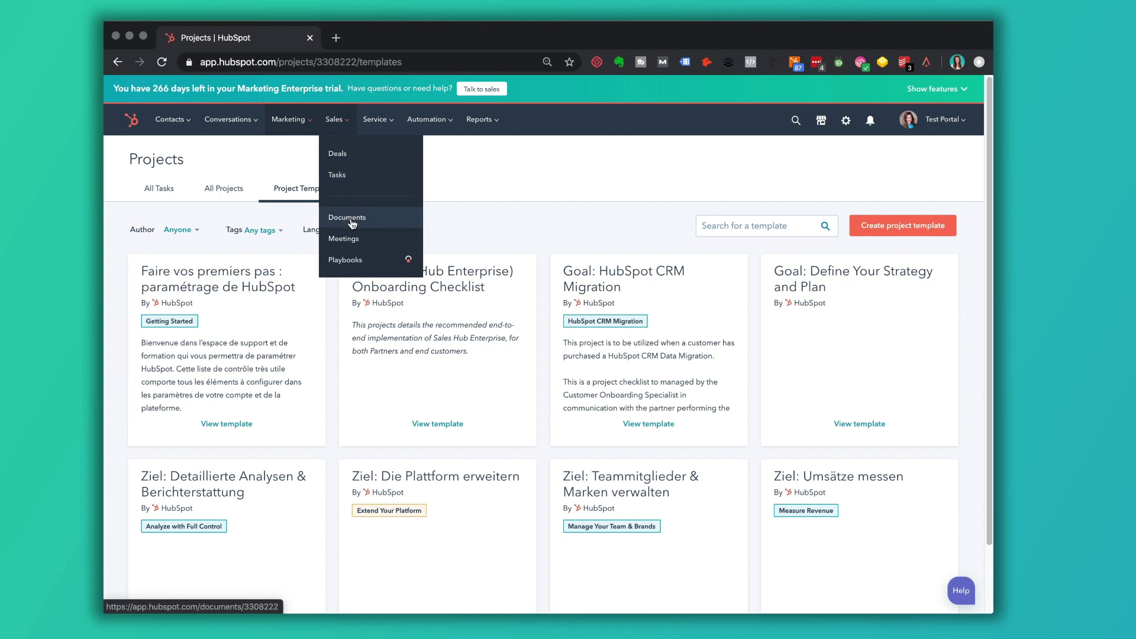
{"action": "left_click", "coordinate": [341, 153]}
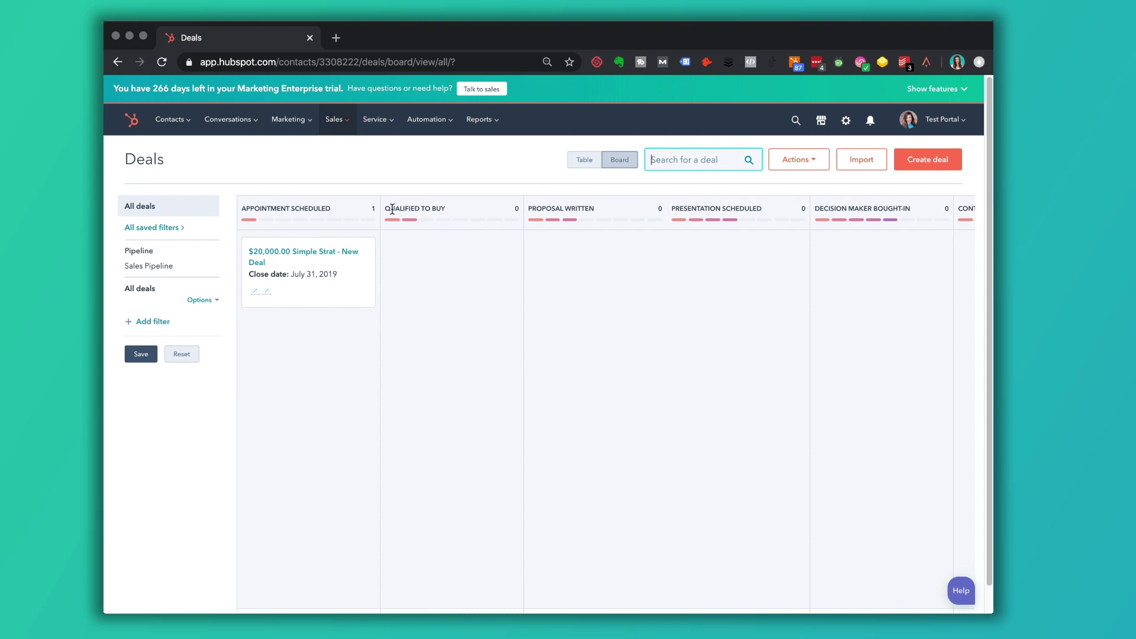
Step: Open Sales > Tasks, start a new task, and cancel it without saving
{"action": "mouse_move", "coordinate": [335, 120]}
{"action": "left_click", "coordinate": [342, 180]}
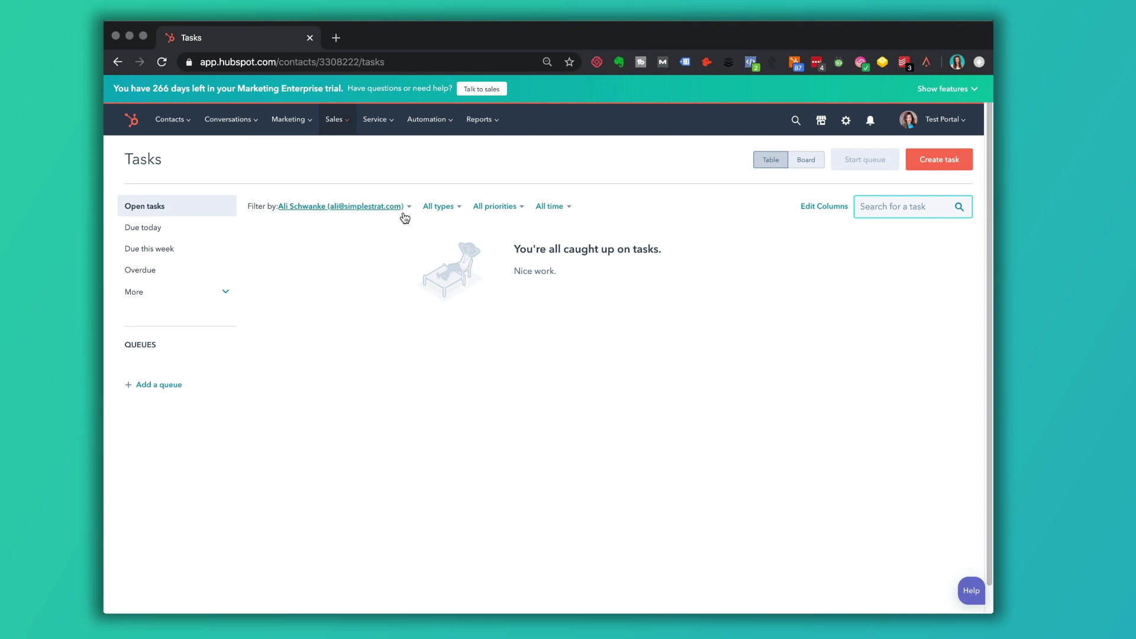
{"action": "left_click", "coordinate": [932, 170]}
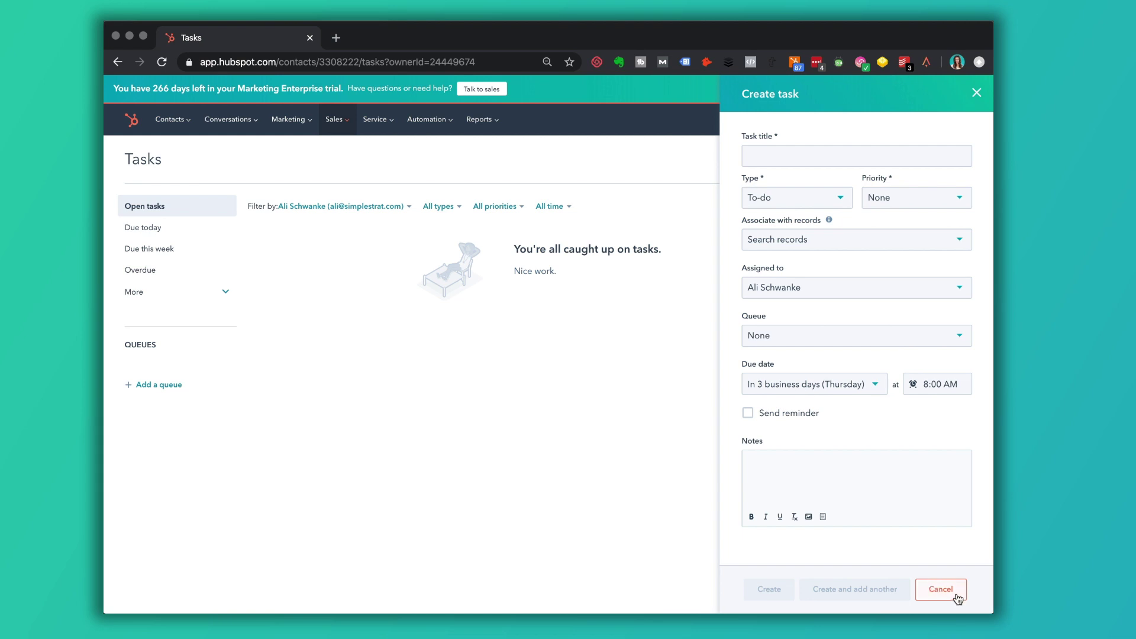
{"action": "left_click", "coordinate": [941, 589]}
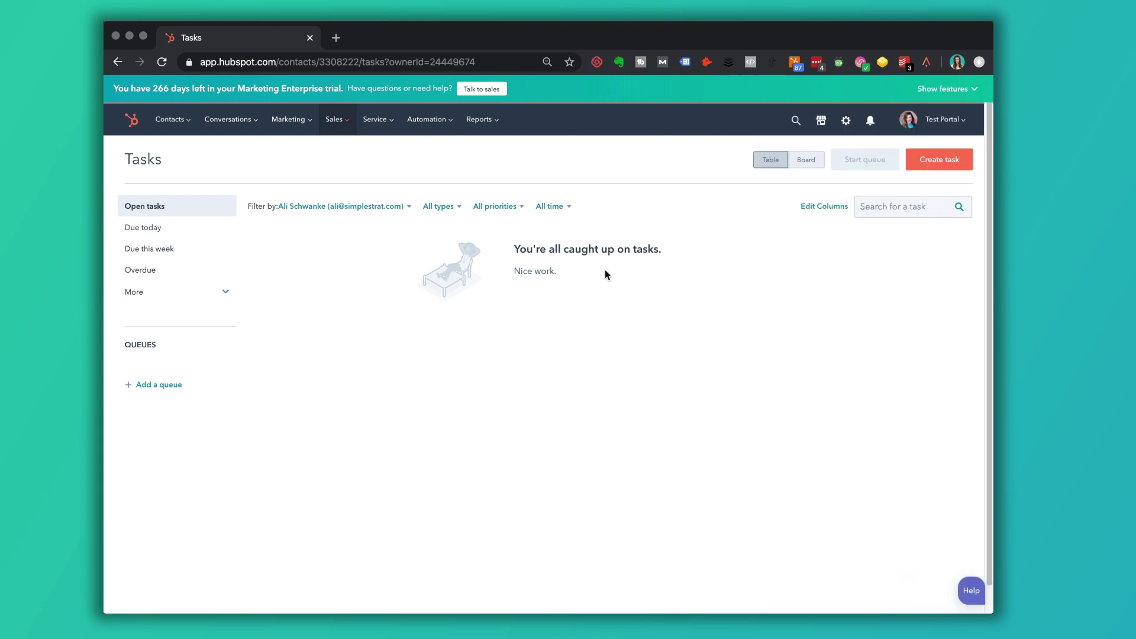
{"action": "left_click", "coordinate": [348, 120]}
Step: Open the Documents page from the Sales menu
{"action": "left_click", "coordinate": [347, 218]}
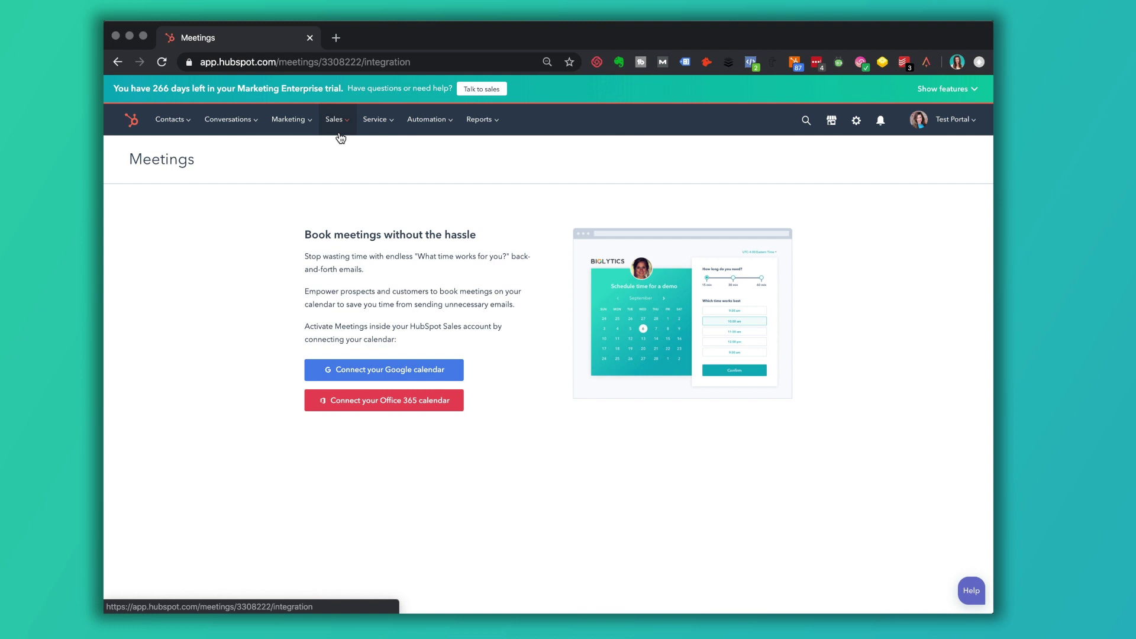
Step: Drop down the Sales menu in the top navigation bar
{"action": "left_click", "coordinate": [339, 121]}
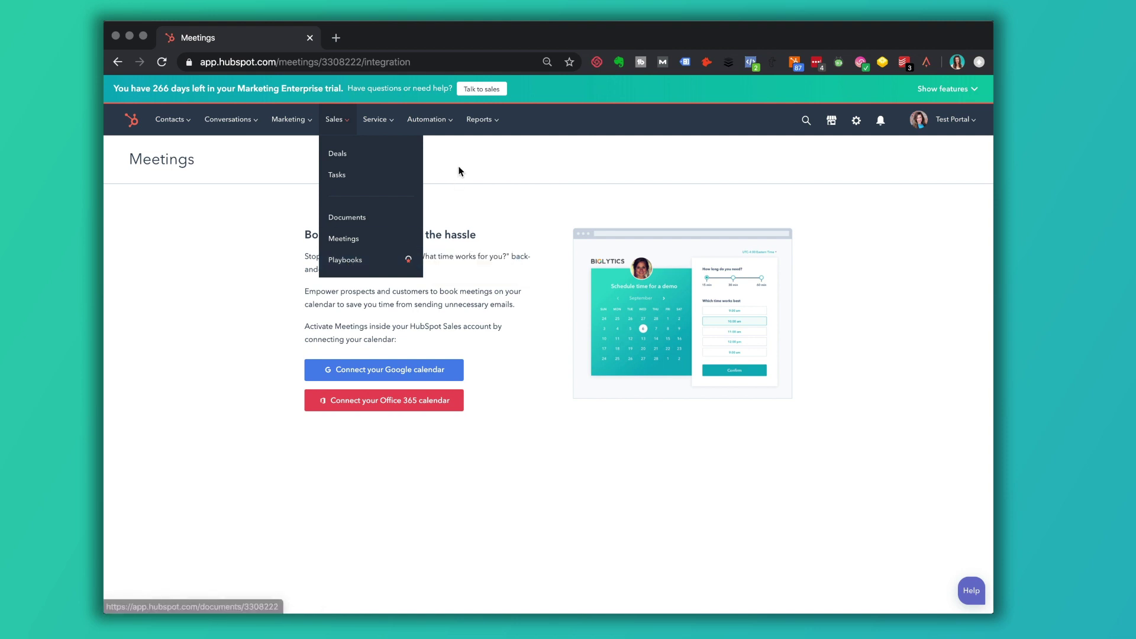
Step: Show the Service menu's tools, then the Automation menu with Sequences and Workflows
{"action": "mouse_move", "coordinate": [392, 127]}
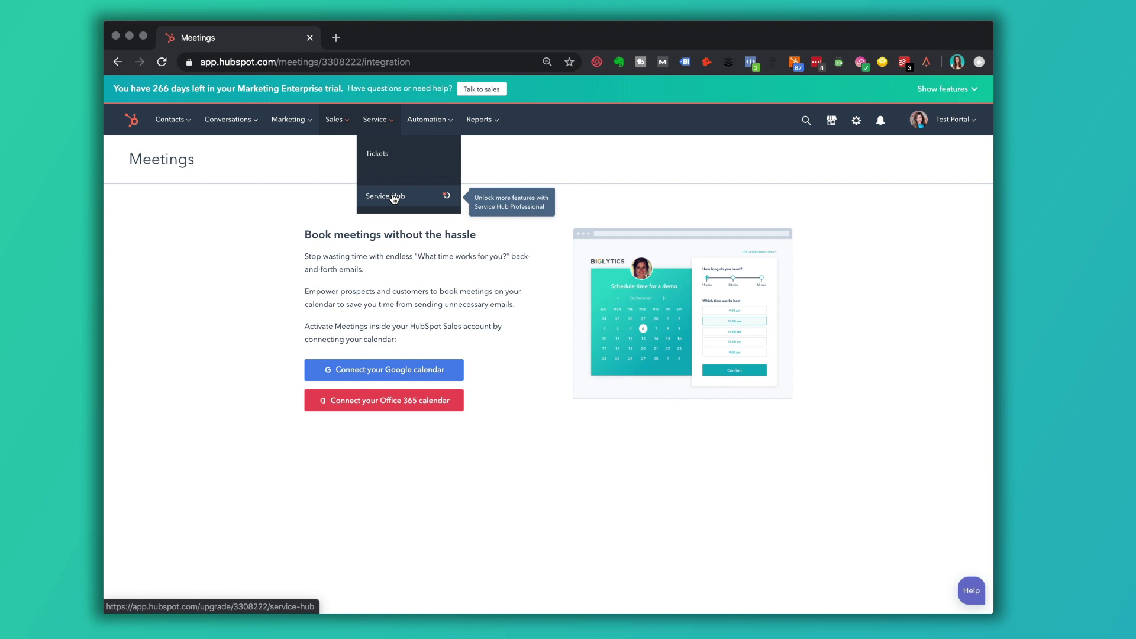
{"action": "mouse_move", "coordinate": [452, 129]}
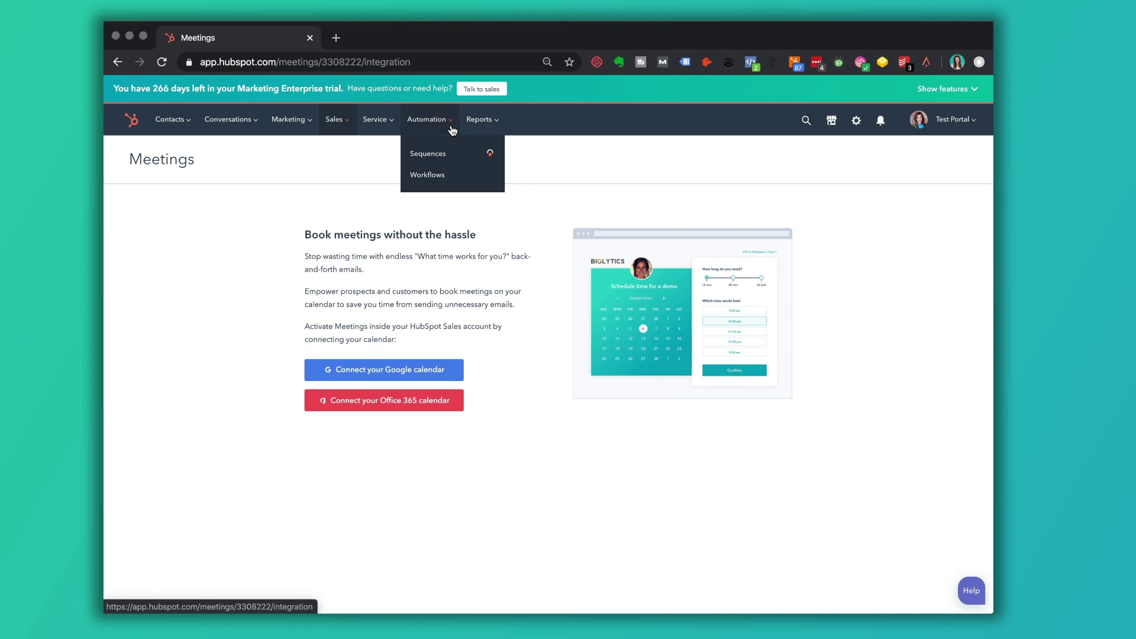
Step: Open Workflows, listing Unnamed Contact and Ebook Delivery, then preview the Automation and Reports menus
{"action": "left_click", "coordinate": [438, 177]}
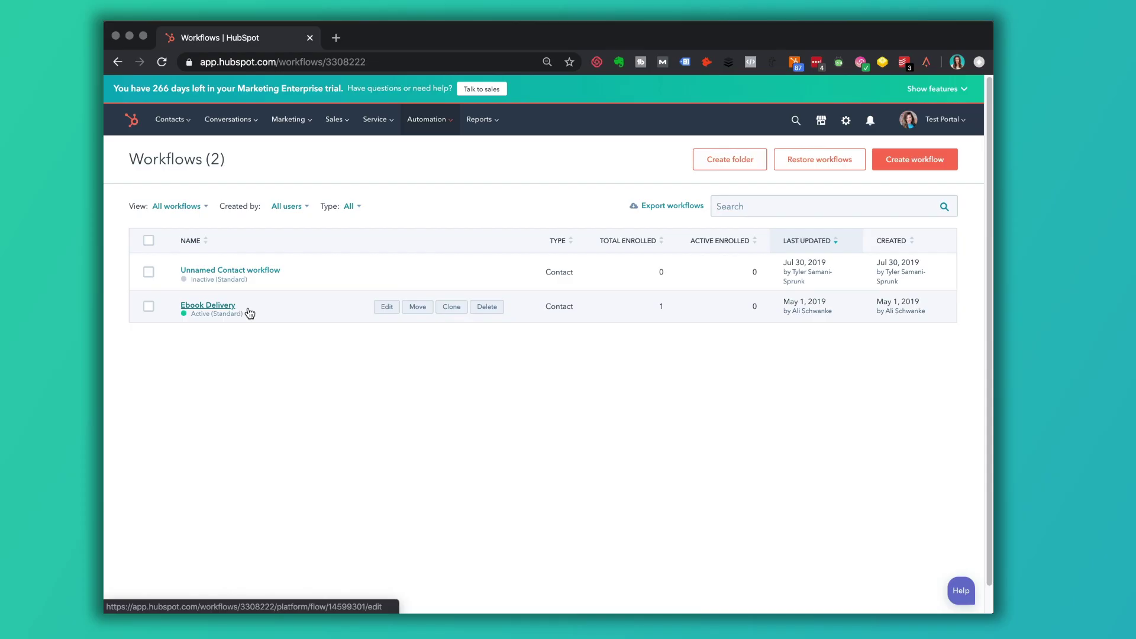
{"action": "left_click", "coordinate": [446, 119]}
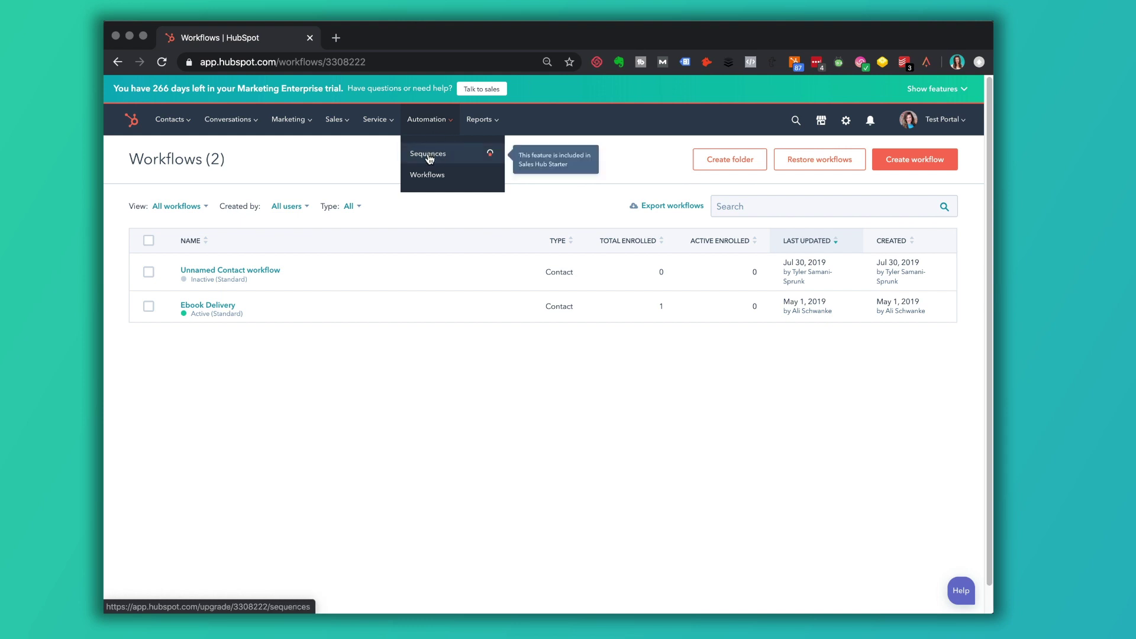
{"action": "mouse_move", "coordinate": [500, 122]}
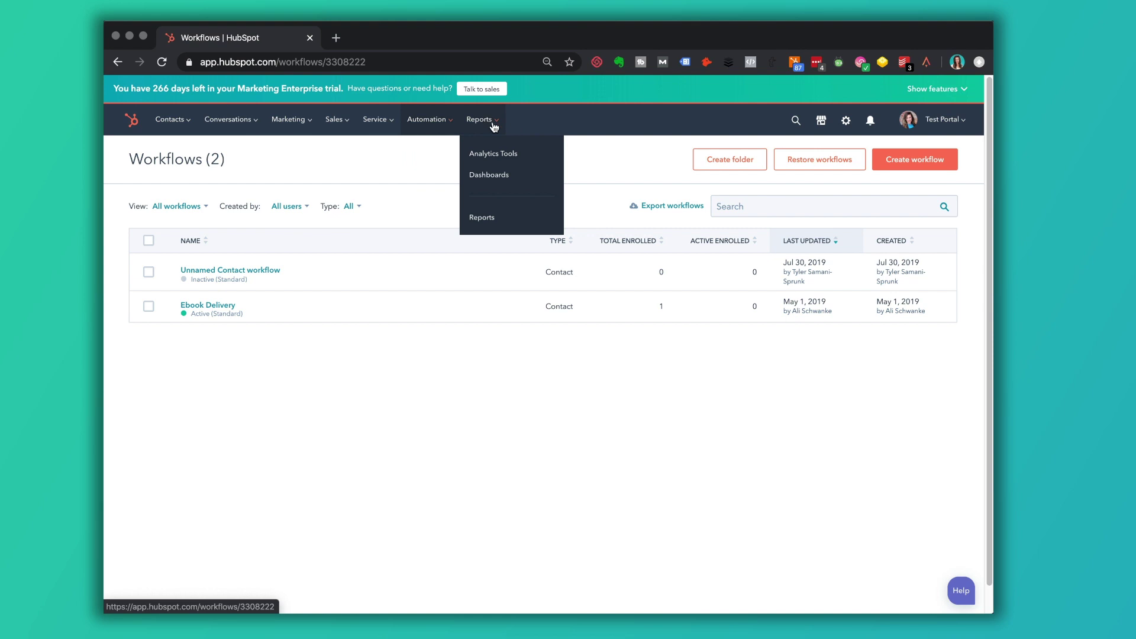
Step: Open Reports > Analytics Tools, then go to the account Settings
{"action": "left_click", "coordinate": [500, 155]}
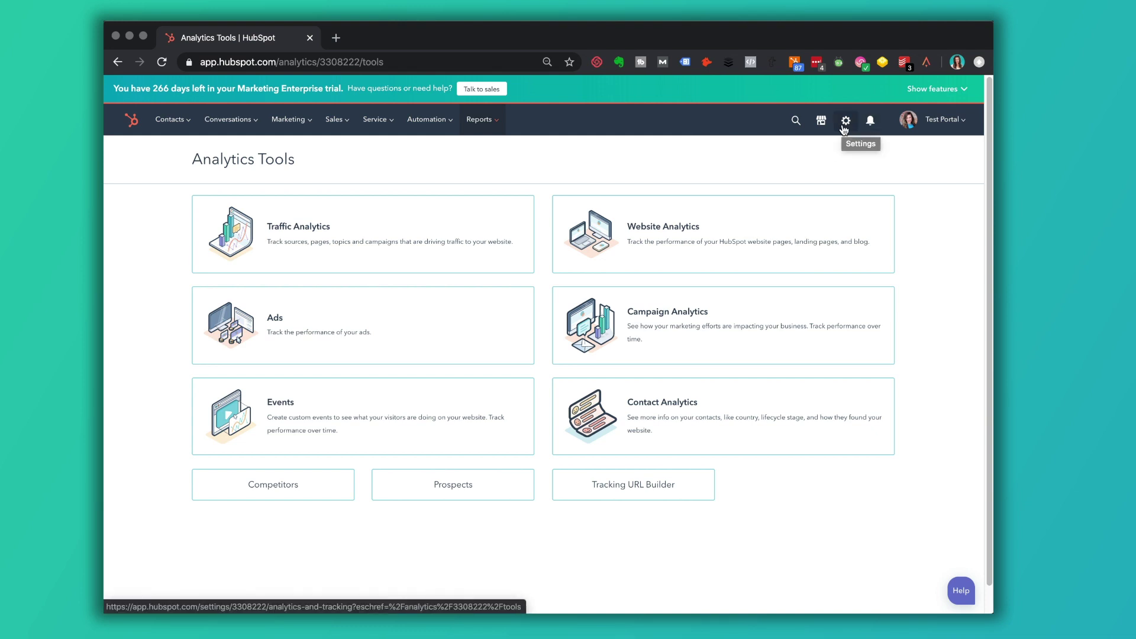
{"action": "left_click", "coordinate": [844, 128]}
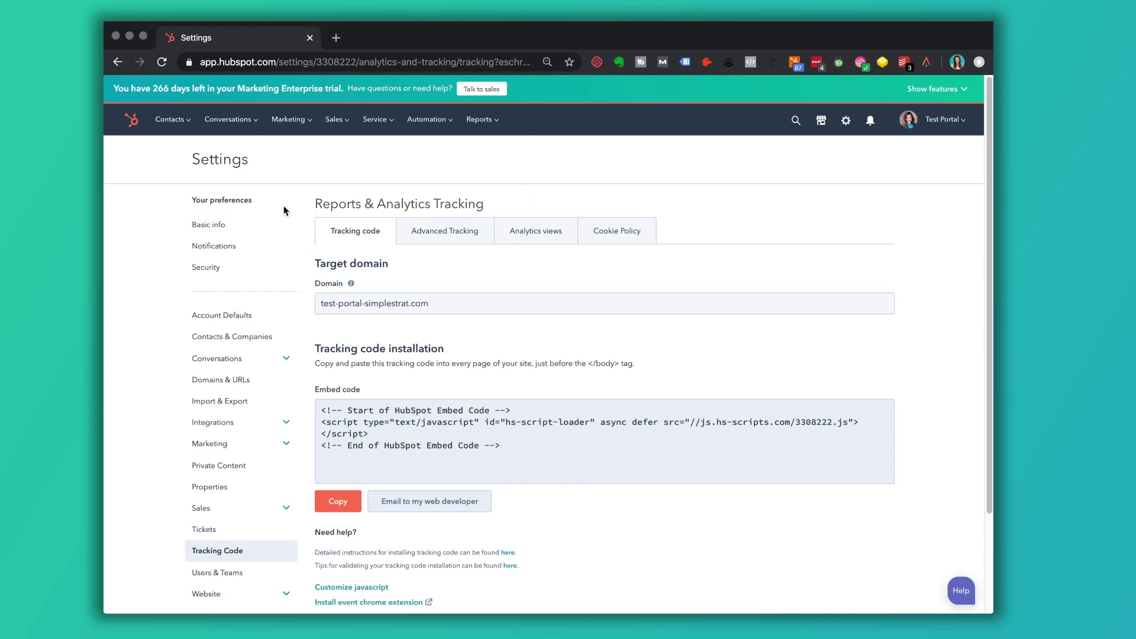
Step: Open Basic info under Your preferences and scroll through language, date format and phone settings
{"action": "left_click", "coordinate": [214, 224]}
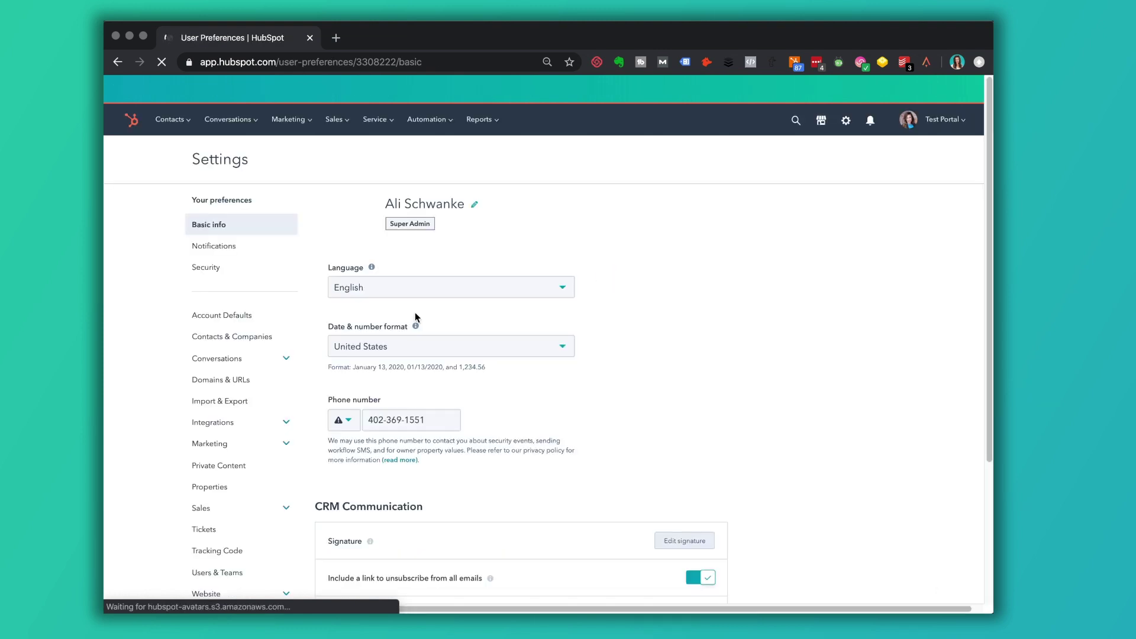
{"action": "scroll", "coordinate": [447, 383], "scroll_direction": "down", "scroll_amount": 2}
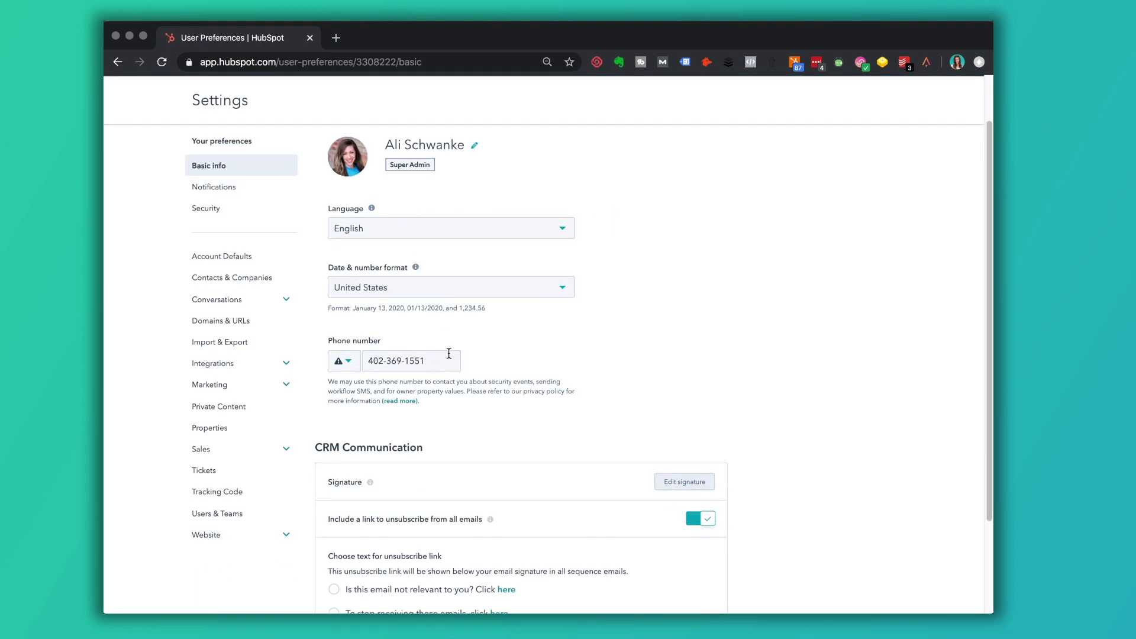
{"action": "scroll", "coordinate": [522, 351], "scroll_direction": "down", "scroll_amount": 4}
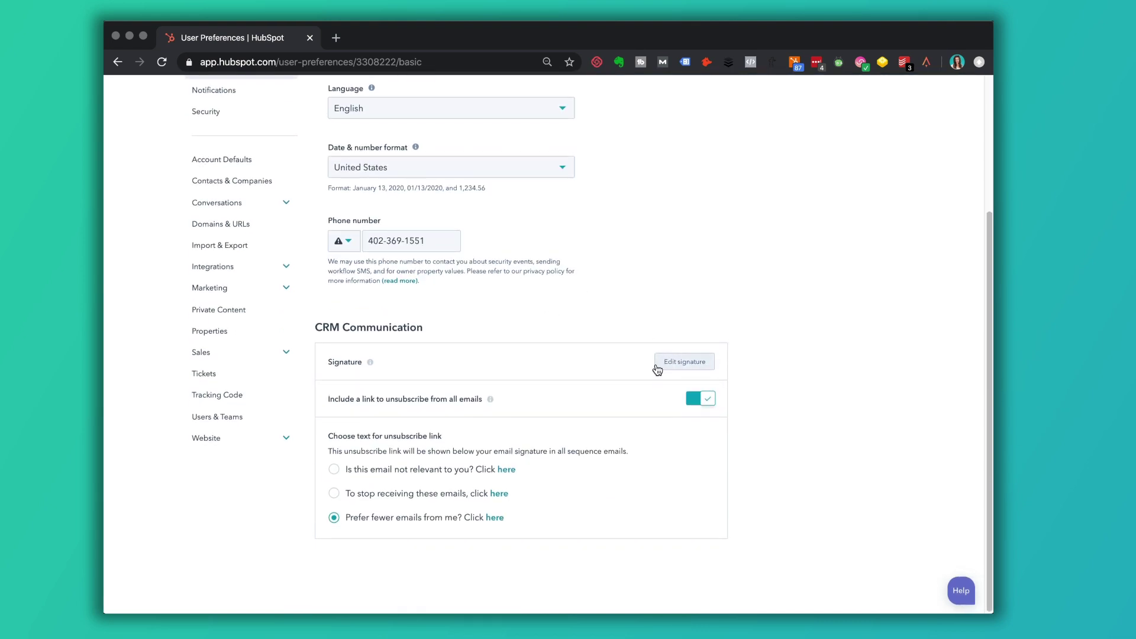
{"action": "scroll", "coordinate": [622, 325], "scroll_direction": "up", "scroll_amount": 6}
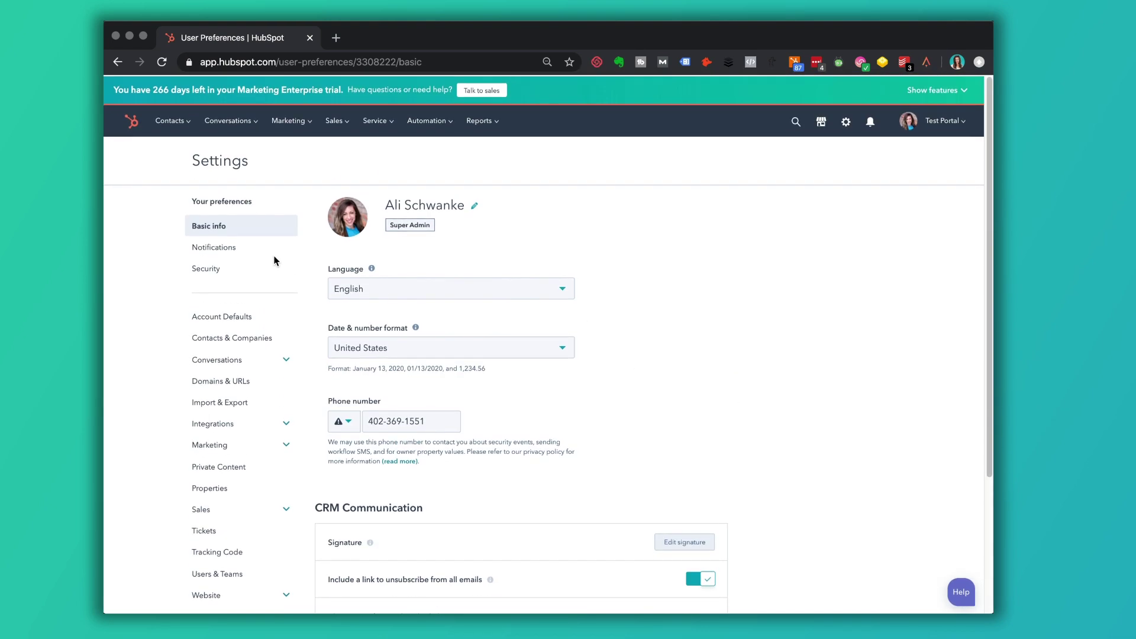
{"action": "scroll", "coordinate": [426, 475], "scroll_direction": "down", "scroll_amount": 6}
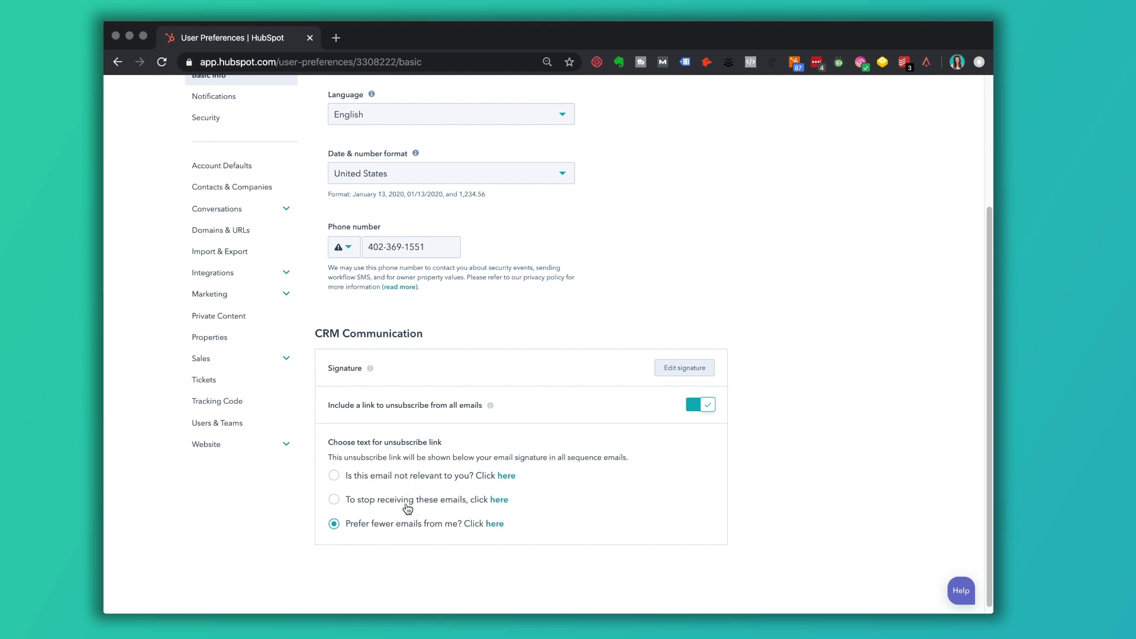
{"action": "scroll", "coordinate": [355, 444], "scroll_direction": "up", "scroll_amount": 3}
Step: Review the Notifications and Security settings pages, then open Contacts & Companies settings
{"action": "left_click", "coordinate": [233, 254]}
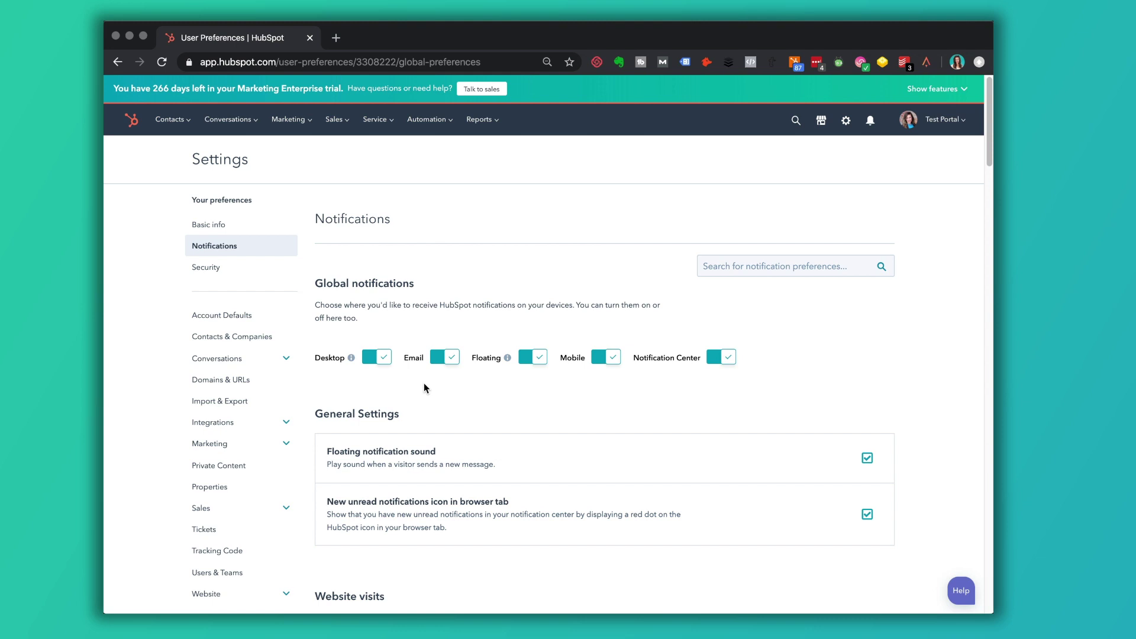
{"action": "left_click", "coordinate": [220, 267]}
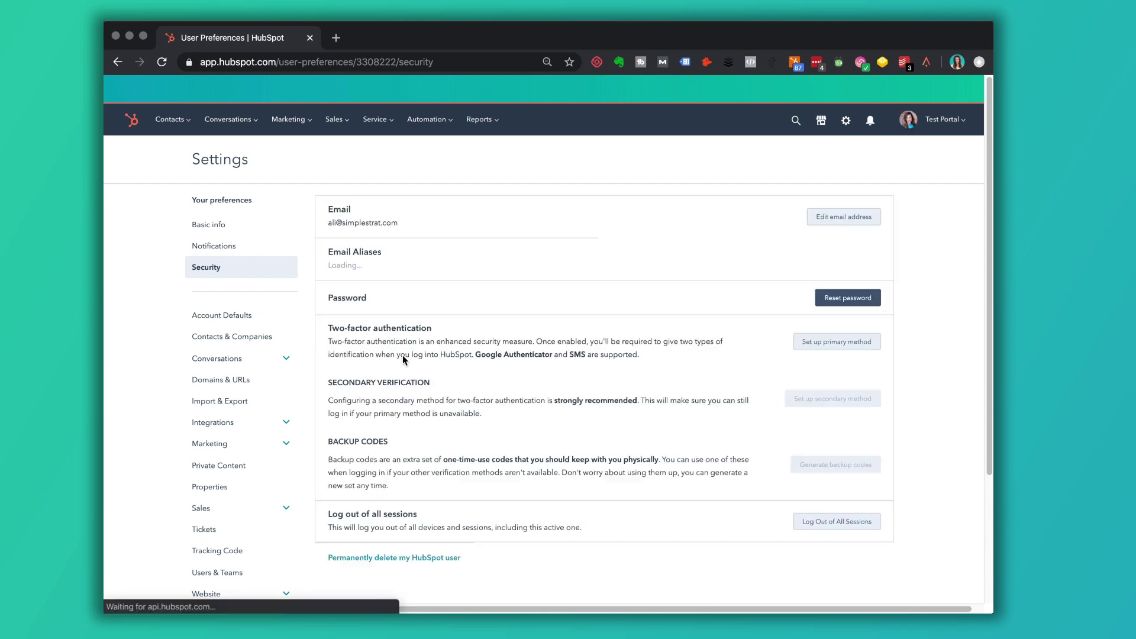
{"action": "scroll", "coordinate": [402, 355], "scroll_direction": "down", "scroll_amount": 2}
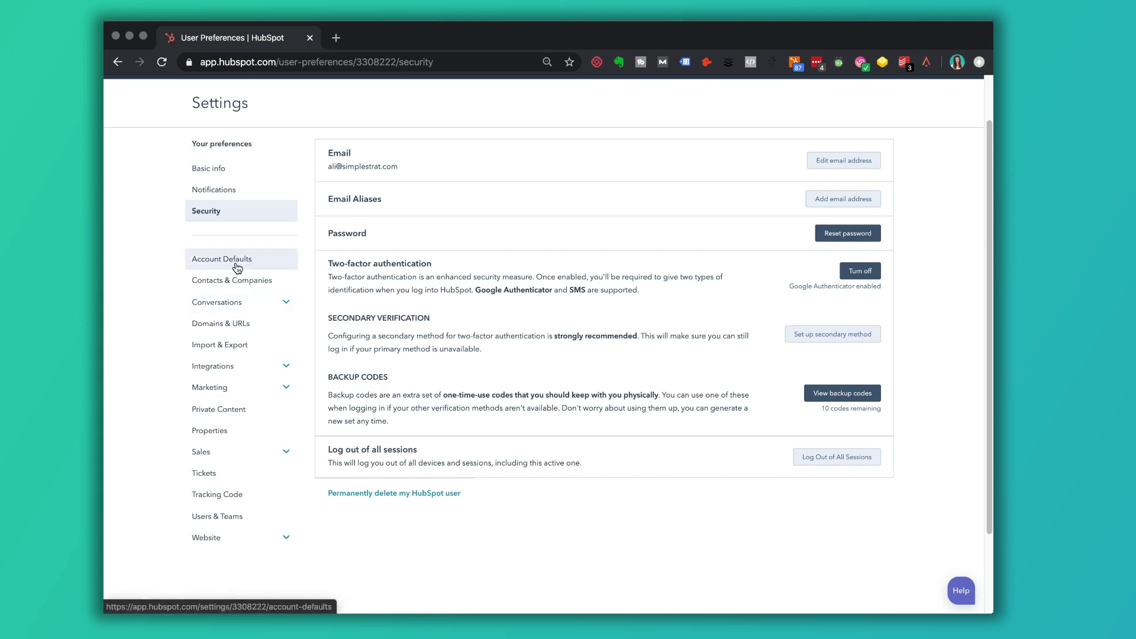
{"action": "left_click", "coordinate": [259, 285]}
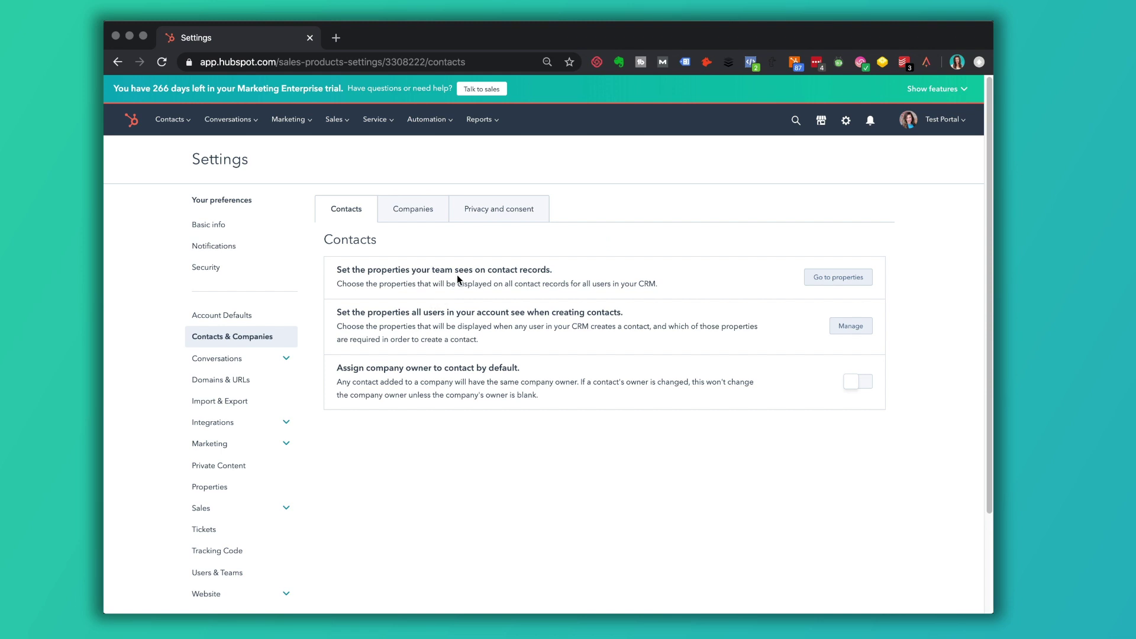
Step: Expand the Conversations settings group and go to the Domains & URLs settings page
{"action": "left_click", "coordinate": [269, 363]}
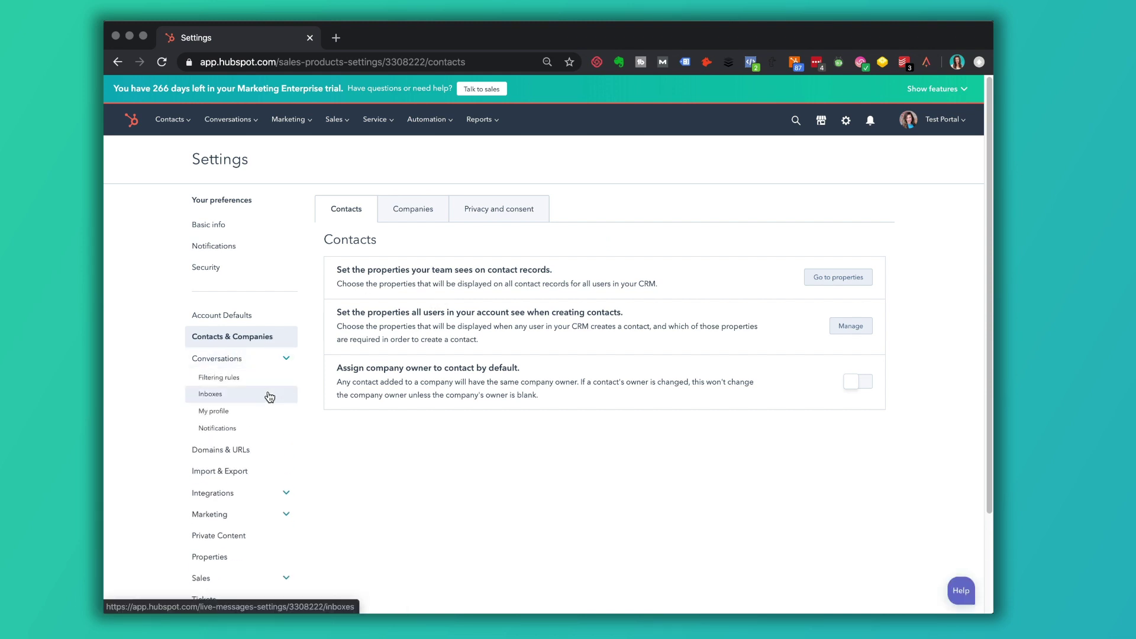
{"action": "scroll", "coordinate": [266, 408], "scroll_direction": "down", "scroll_amount": 2}
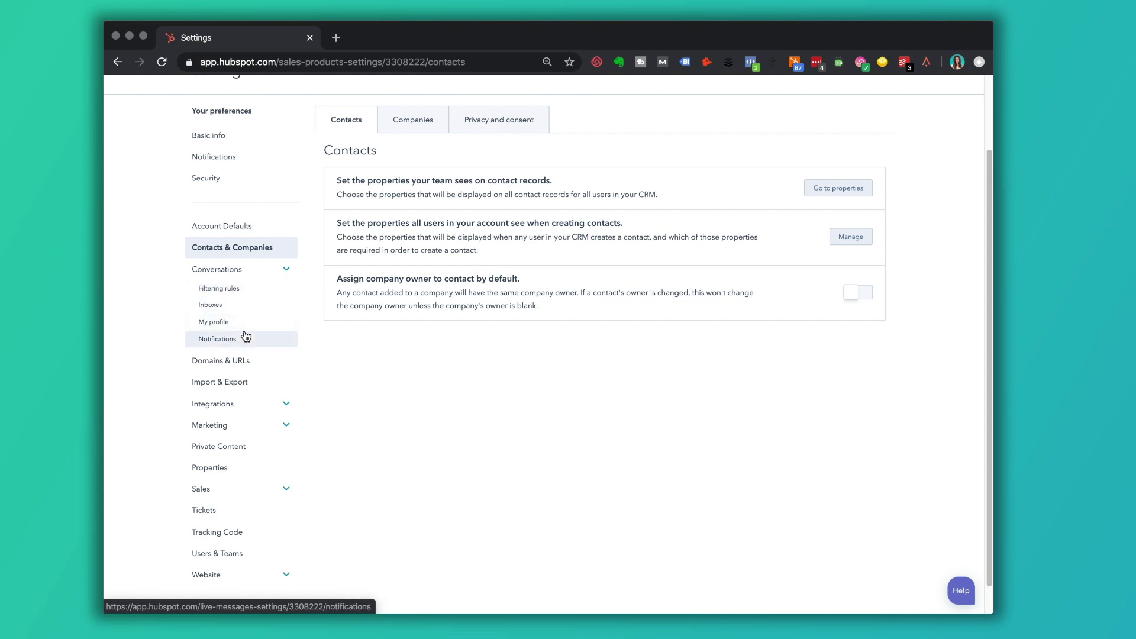
{"action": "left_click", "coordinate": [236, 362]}
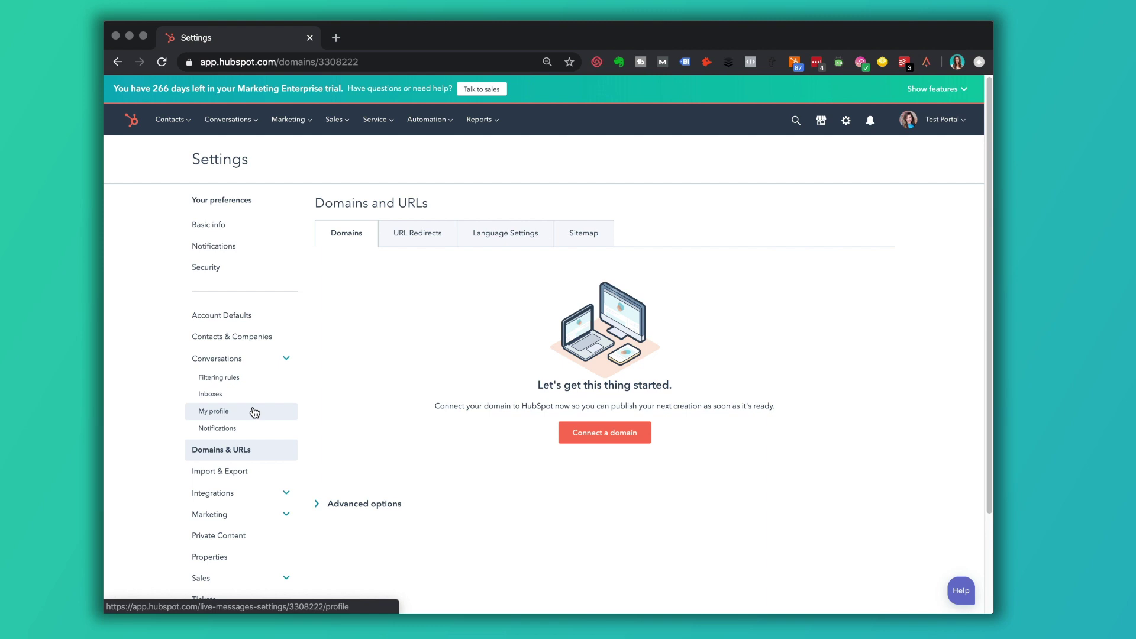
Step: Expand the Integrations and Marketing sidebar groups and open the marketing Email settings
{"action": "scroll", "coordinate": [254, 413], "scroll_direction": "down", "scroll_amount": 3}
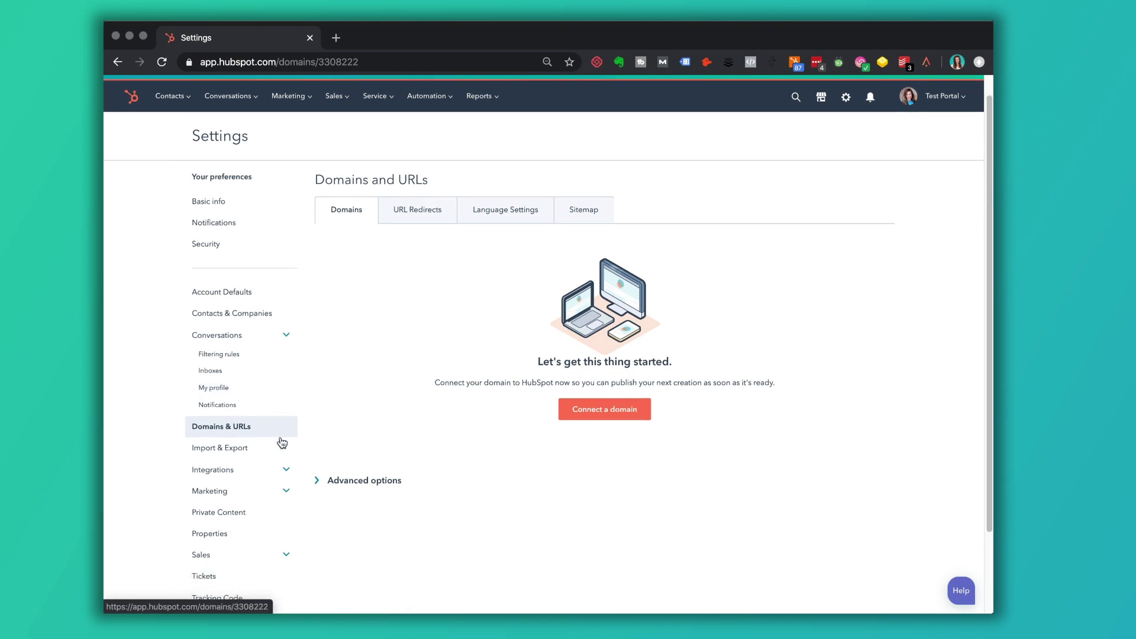
{"action": "left_click", "coordinate": [271, 395]}
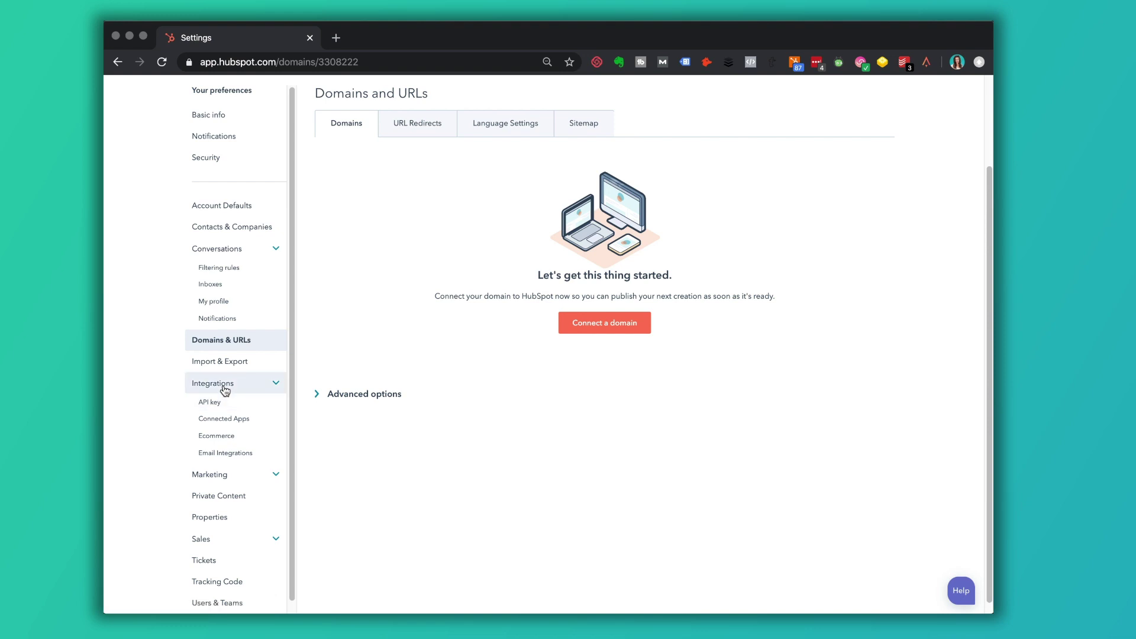
{"action": "scroll", "coordinate": [243, 423], "scroll_direction": "down", "scroll_amount": 1}
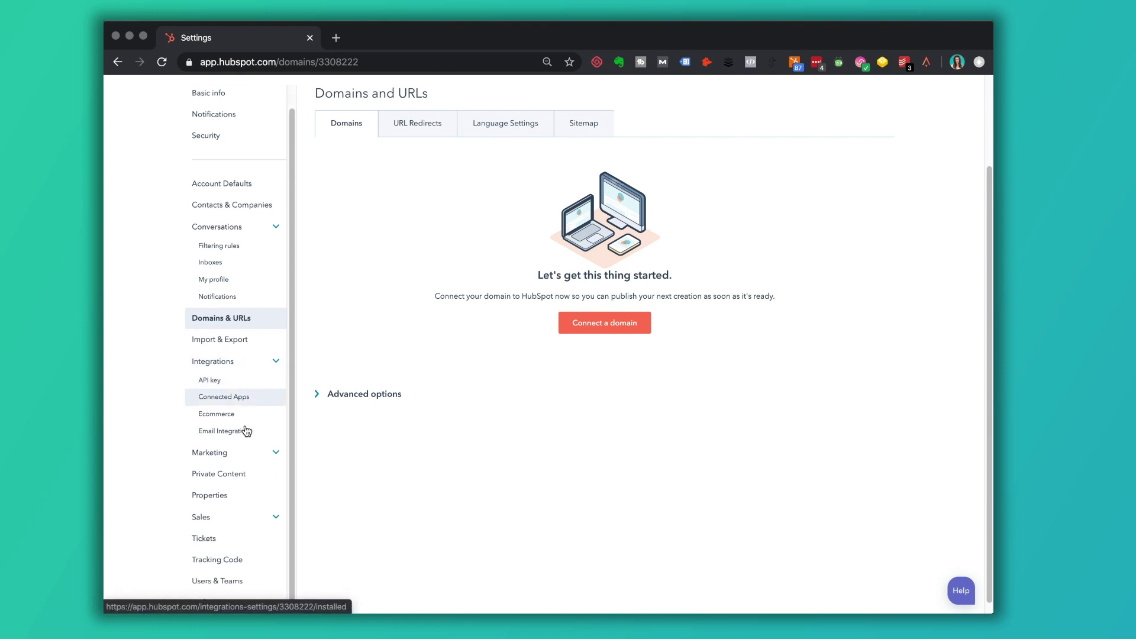
{"action": "left_click", "coordinate": [274, 453]}
{"action": "scroll", "coordinate": [273, 453], "scroll_direction": "down", "scroll_amount": 3}
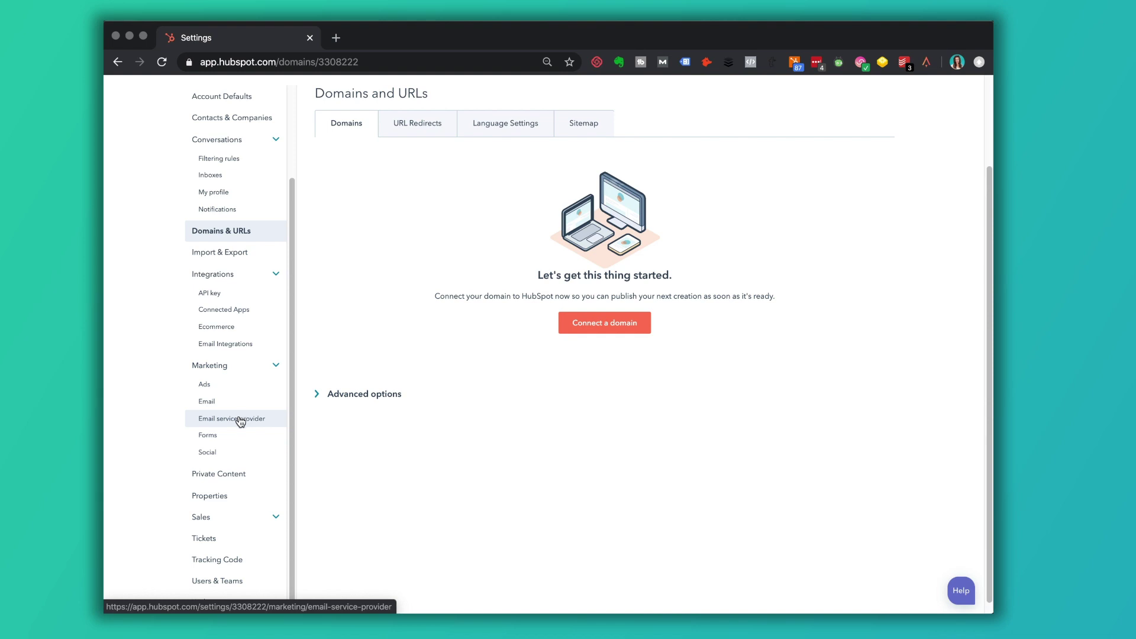
{"action": "left_click", "coordinate": [217, 401]}
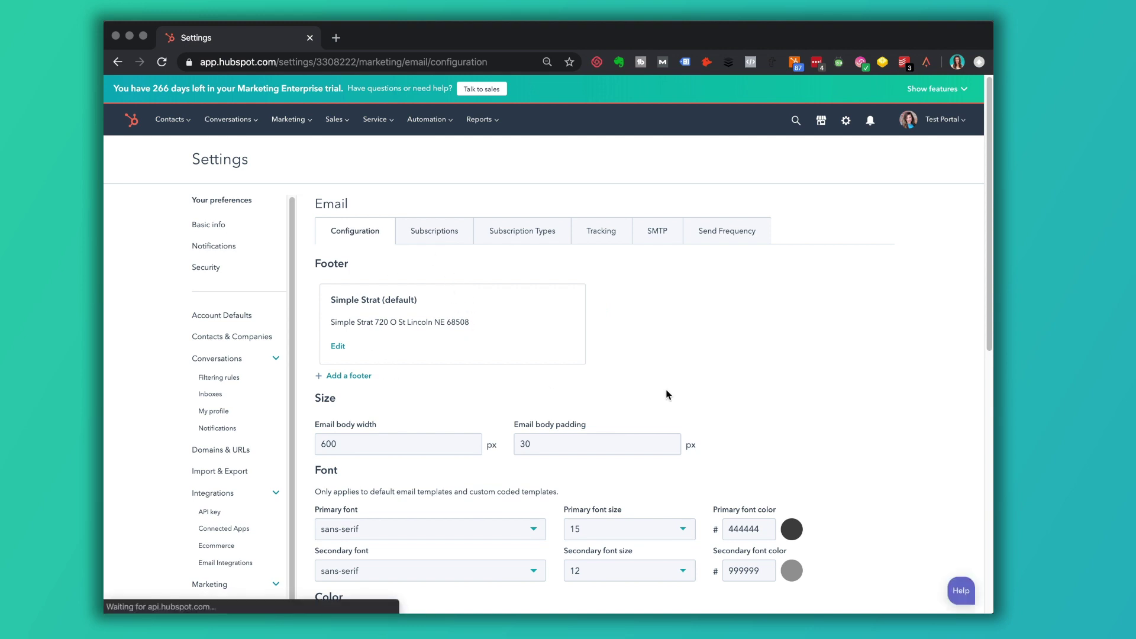
Step: Review the Email defaults, including the 600 px body width, then move to Users & Teams settings
{"action": "scroll", "coordinate": [667, 393], "scroll_direction": "down", "scroll_amount": 5}
{"action": "scroll", "coordinate": [667, 394], "scroll_direction": "down", "scroll_amount": 3}
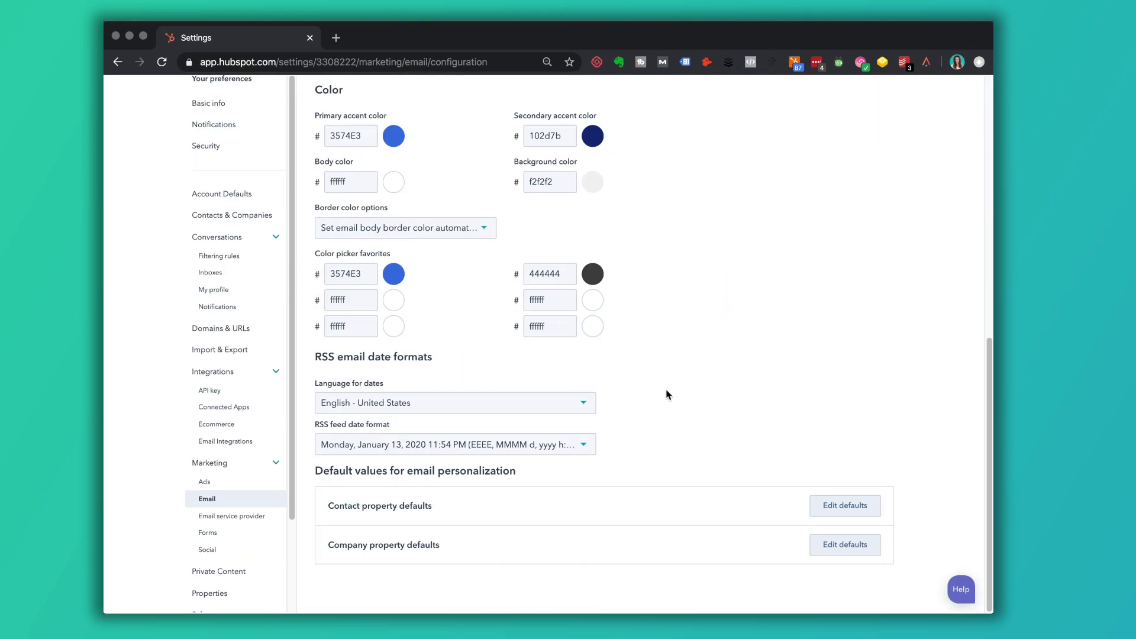
{"action": "scroll", "coordinate": [235, 455], "scroll_direction": "down", "scroll_amount": 2}
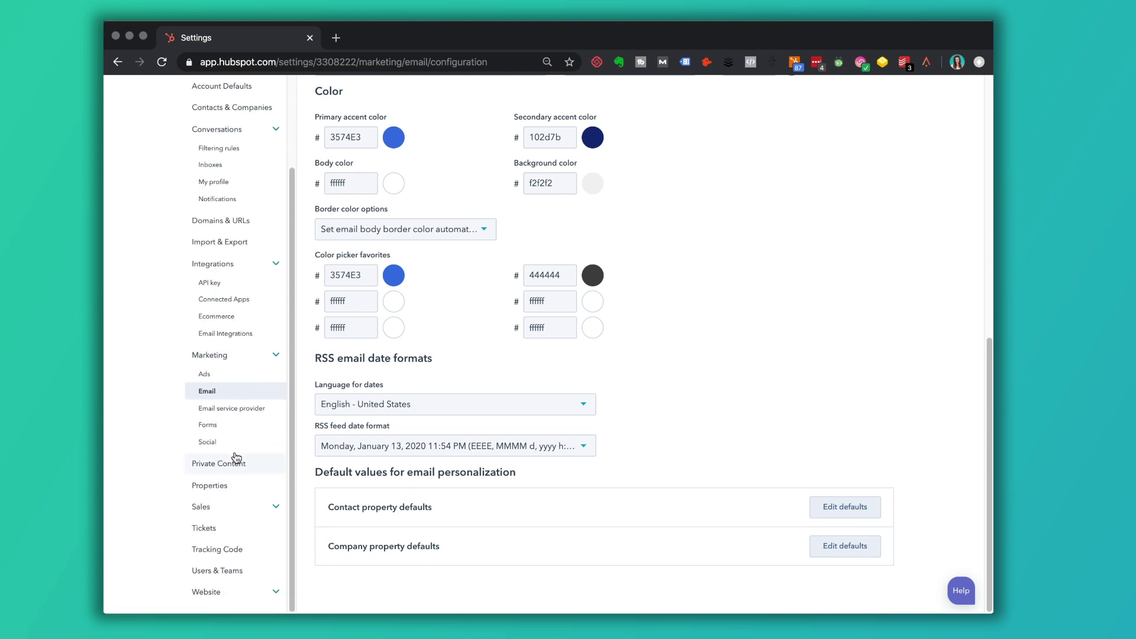
{"action": "left_click", "coordinate": [230, 571]}
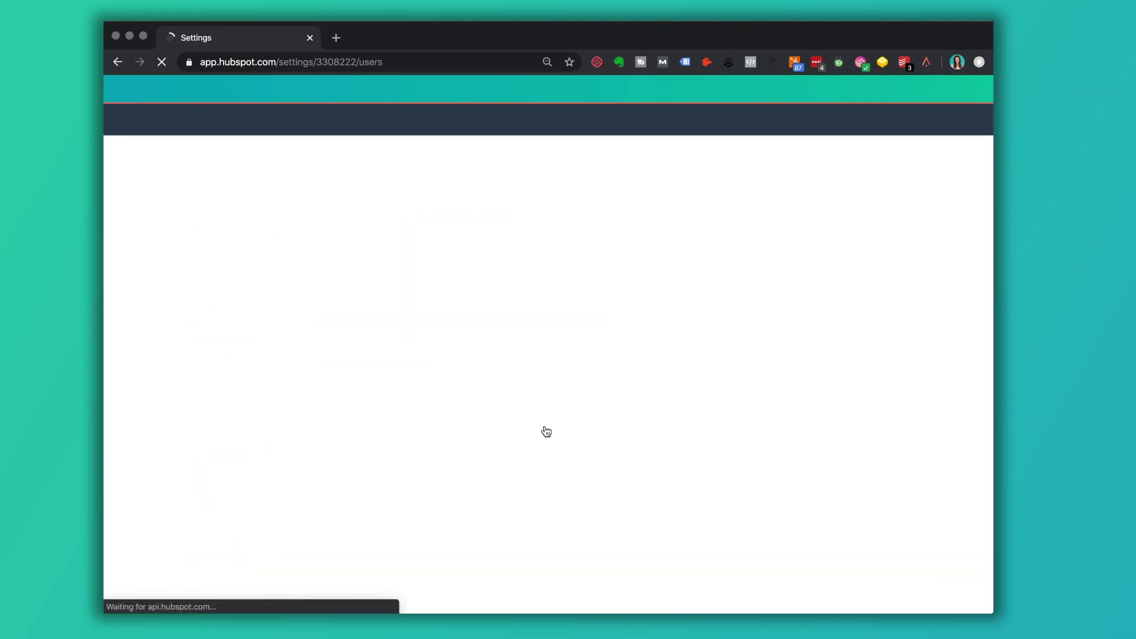